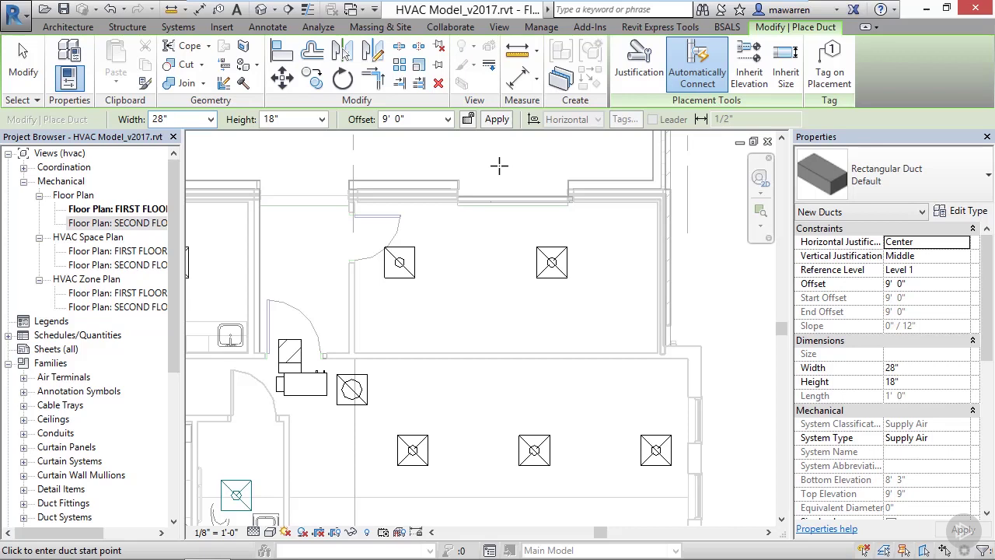
# Keep the duct's system type as Supply Air and choose the Rectangular Duct Tap Connection type.
pyautogui.click(968, 440)
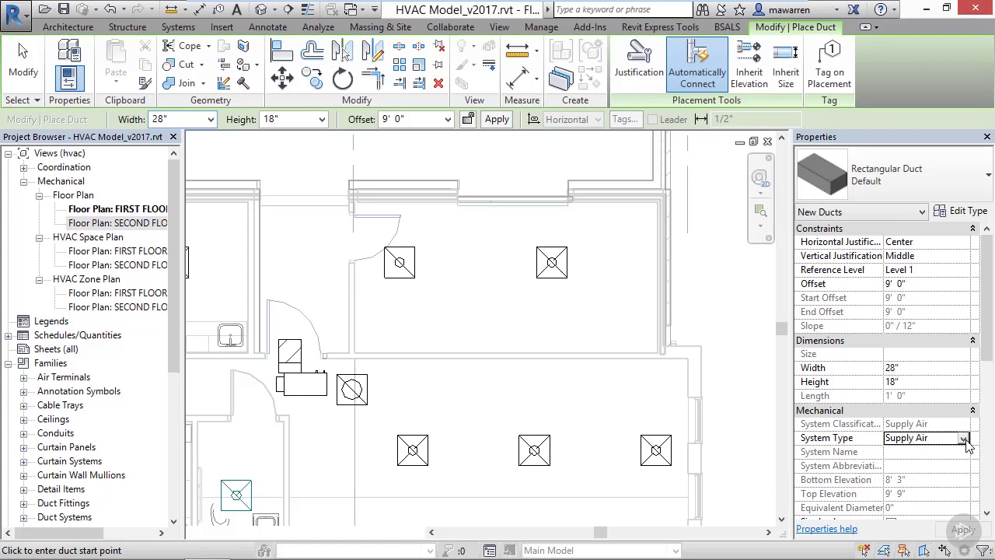
pyautogui.click(964, 439)
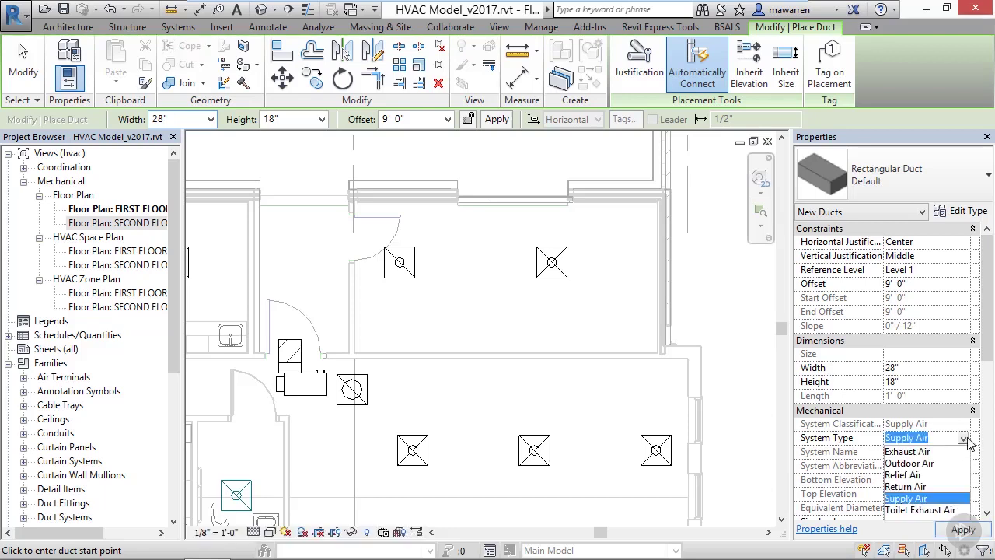
pyautogui.click(922, 500)
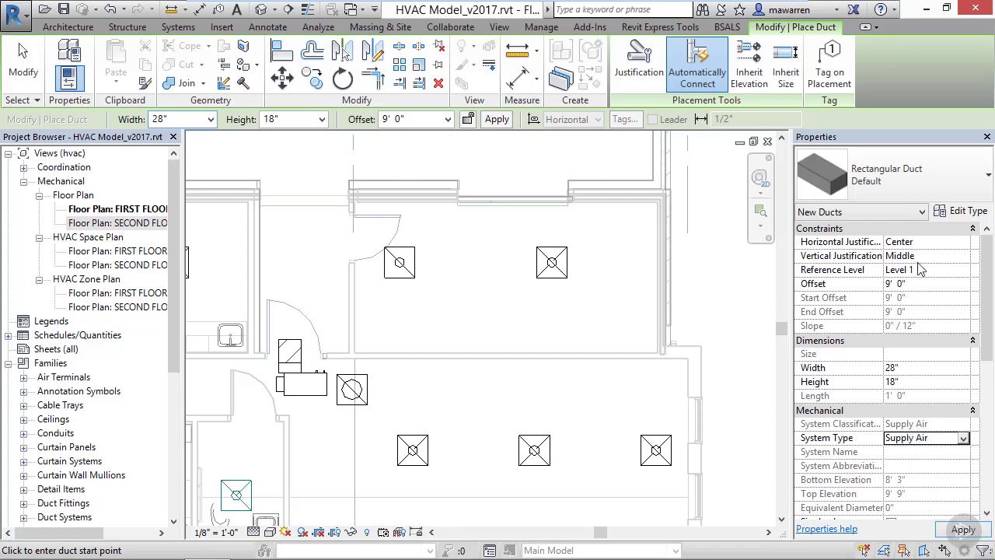
pyautogui.click(913, 175)
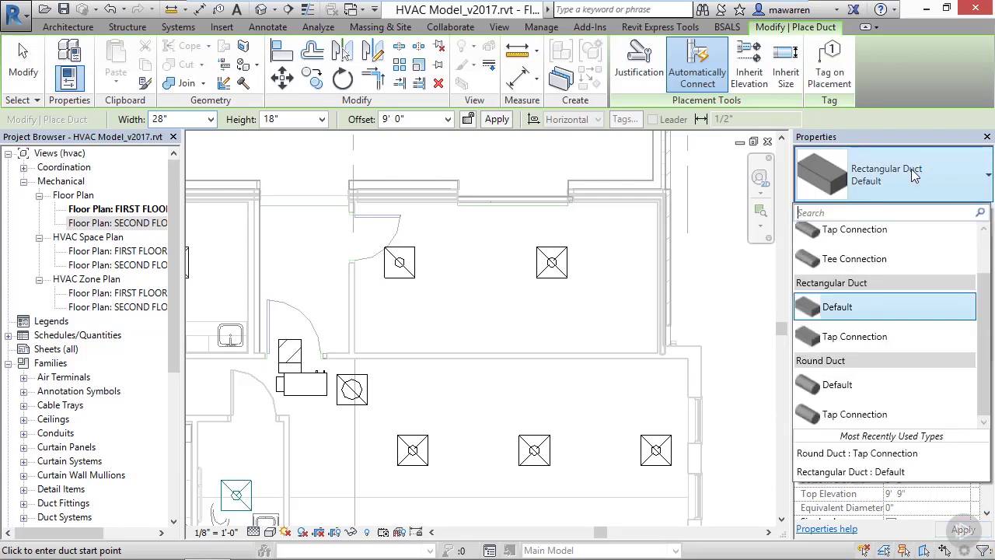
pyautogui.click(869, 335)
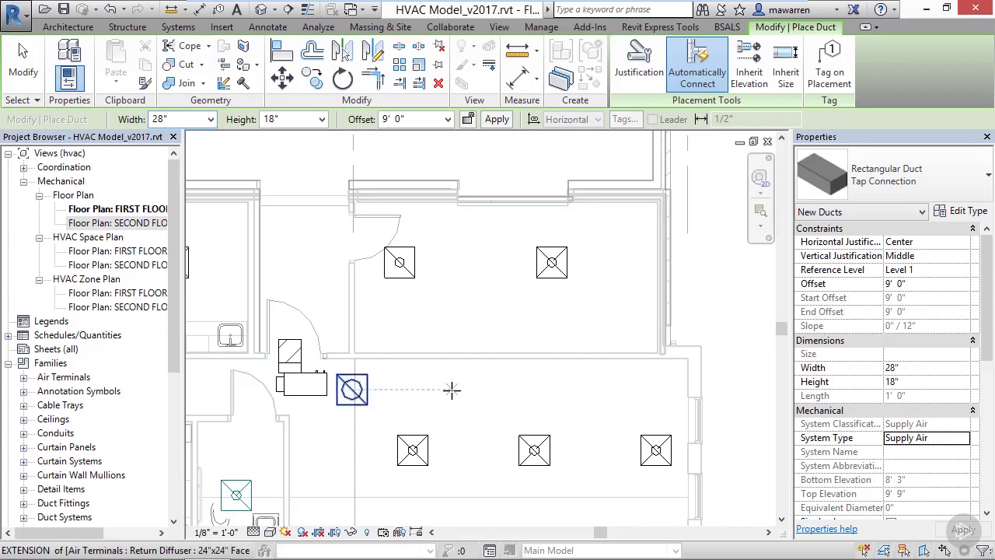
# Set the rectangular duct size to 16" wide by 12" high, keeping the offset at 9' 0".
pyautogui.click(448, 119)
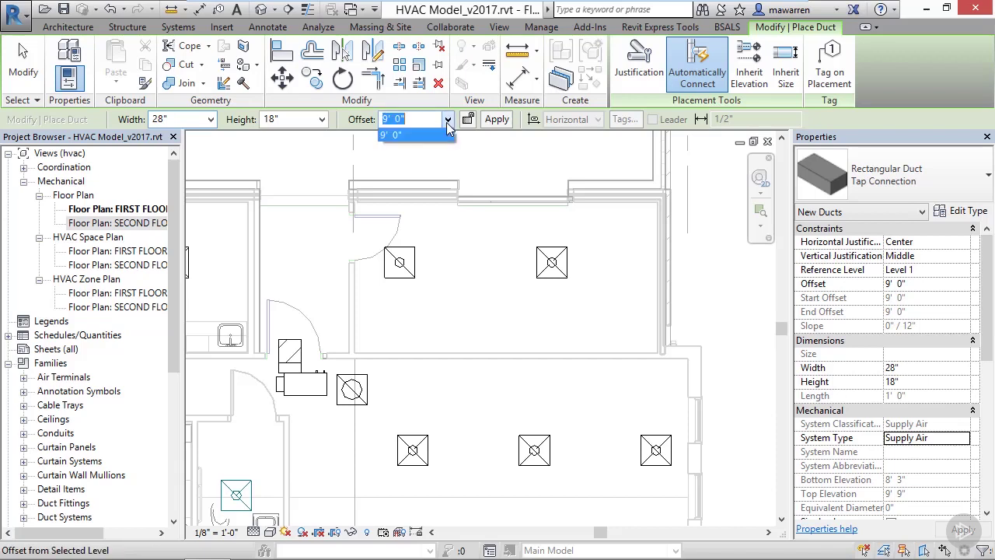
pyautogui.click(447, 121)
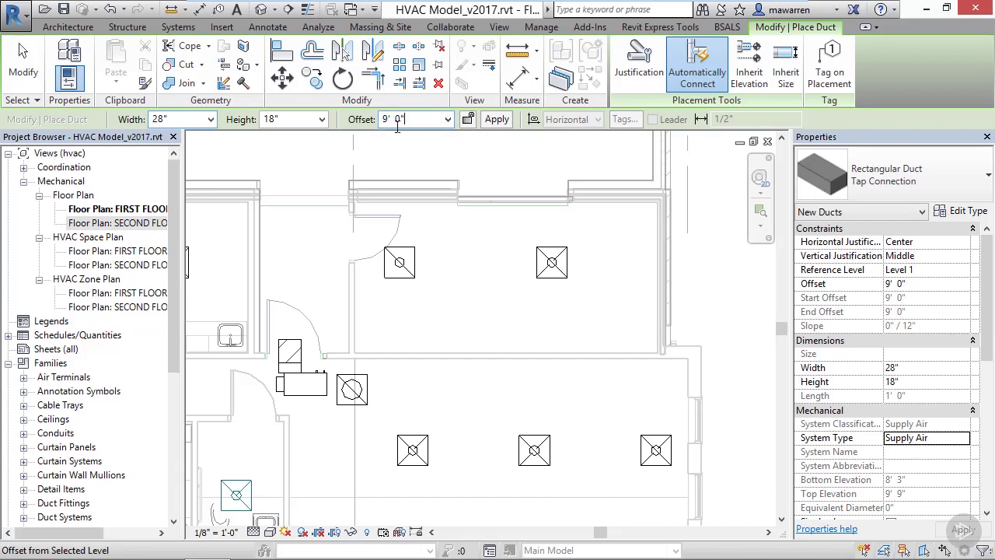
pyautogui.click(185, 119)
pyautogui.write('16')
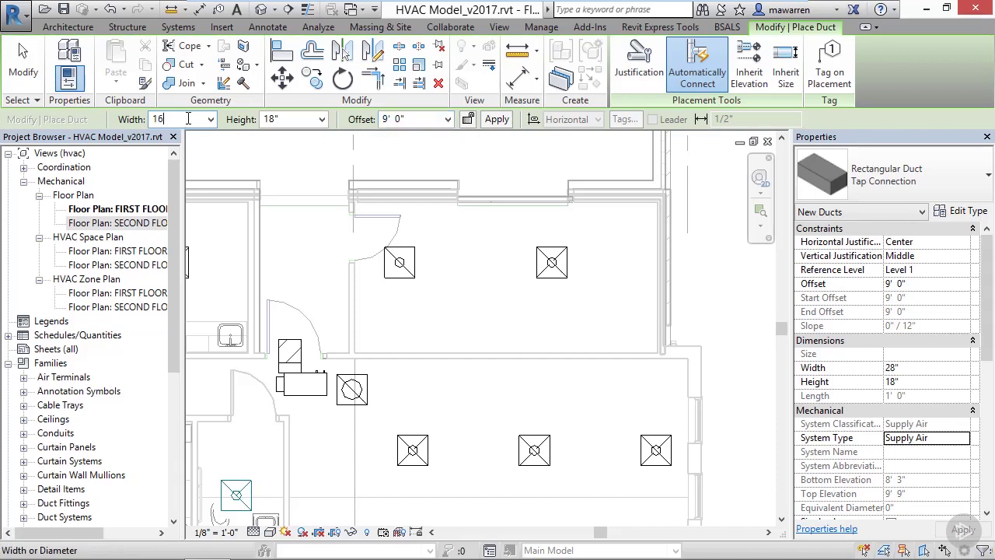
pyautogui.click(295, 121)
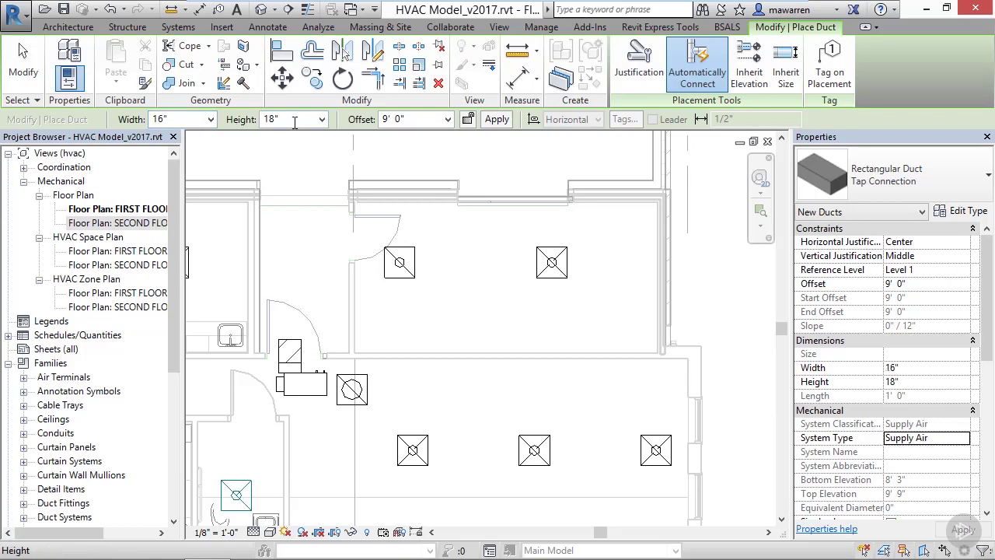
pyautogui.write('12')
pyautogui.press('Return')
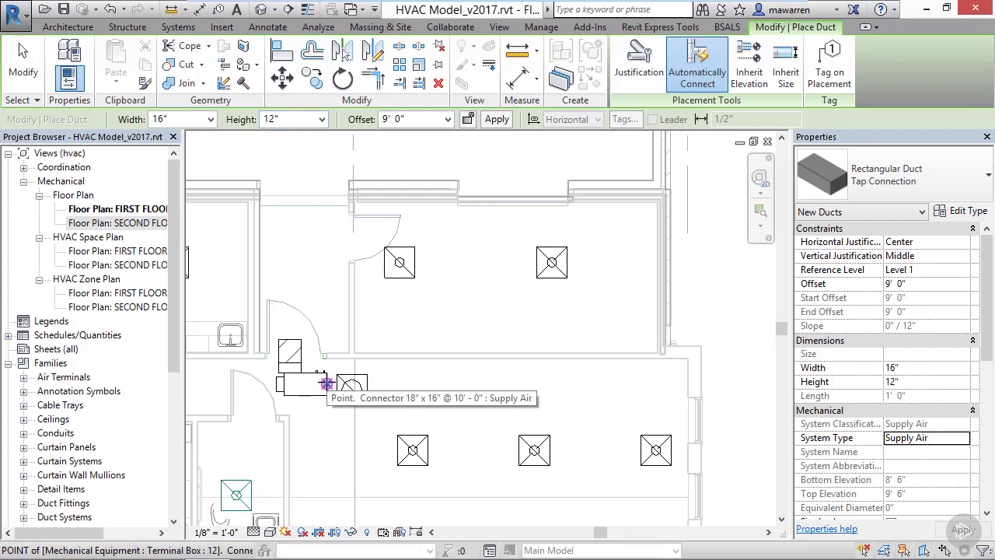
# Draw the main duct horizontally from the terminal box's supply air connector to just short of the middle diffuser in the lower row.
pyautogui.click(326, 383)
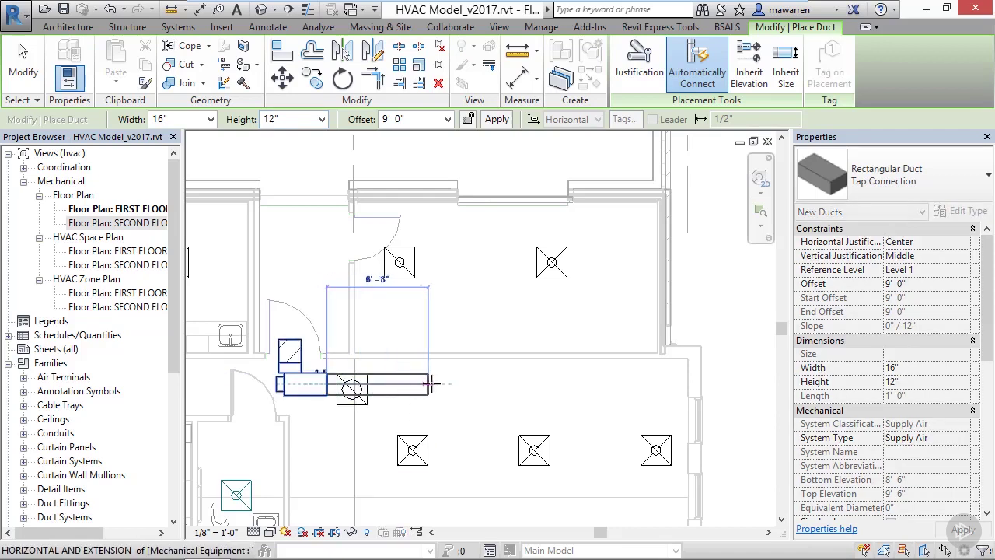
pyautogui.click(472, 383)
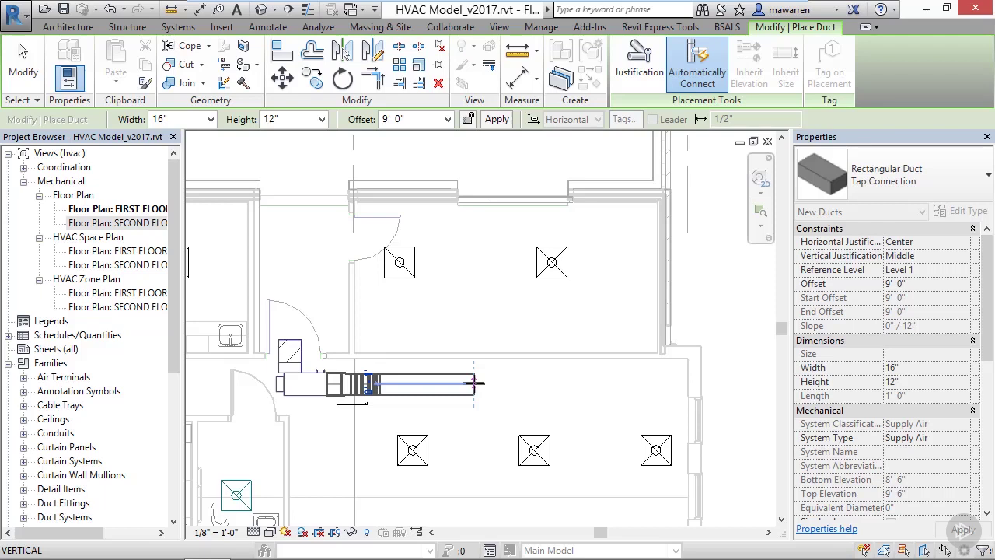
pyautogui.click(475, 382)
pyautogui.click(512, 382)
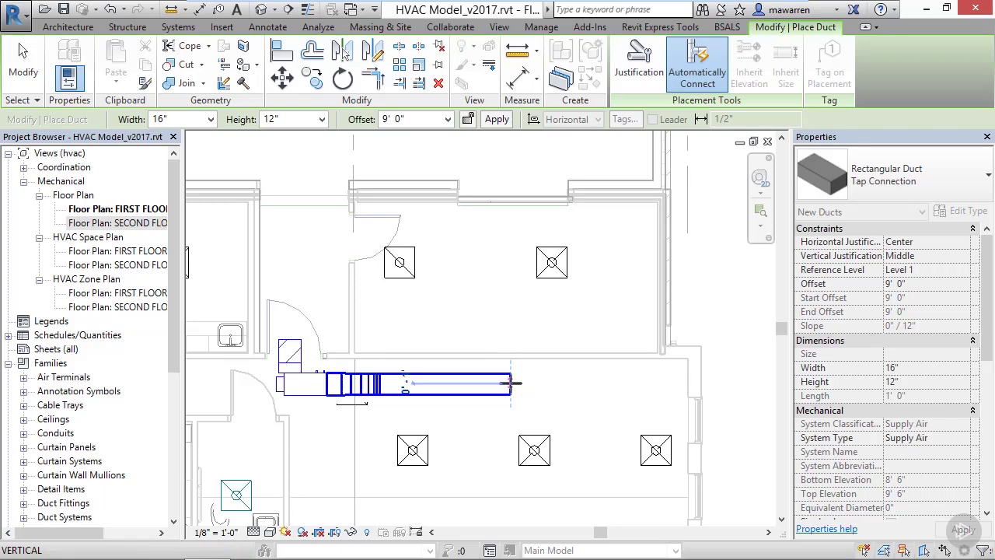
# Reduce the duct width to 12" and continue the main run horizontally to just short of the rightmost lower diffuser.
pyautogui.click(183, 119)
pyautogui.write('12')
pyautogui.press('Return')
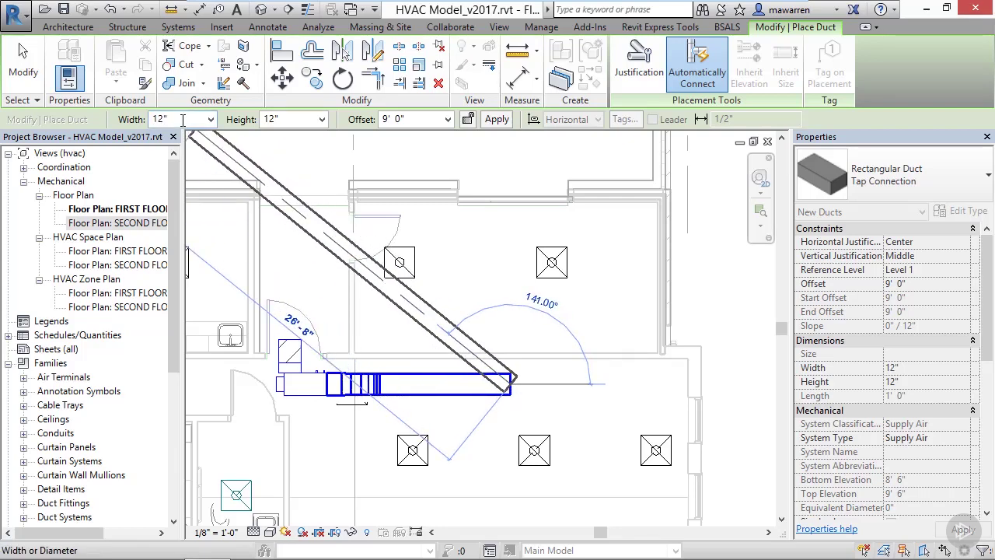
pyautogui.click(624, 383)
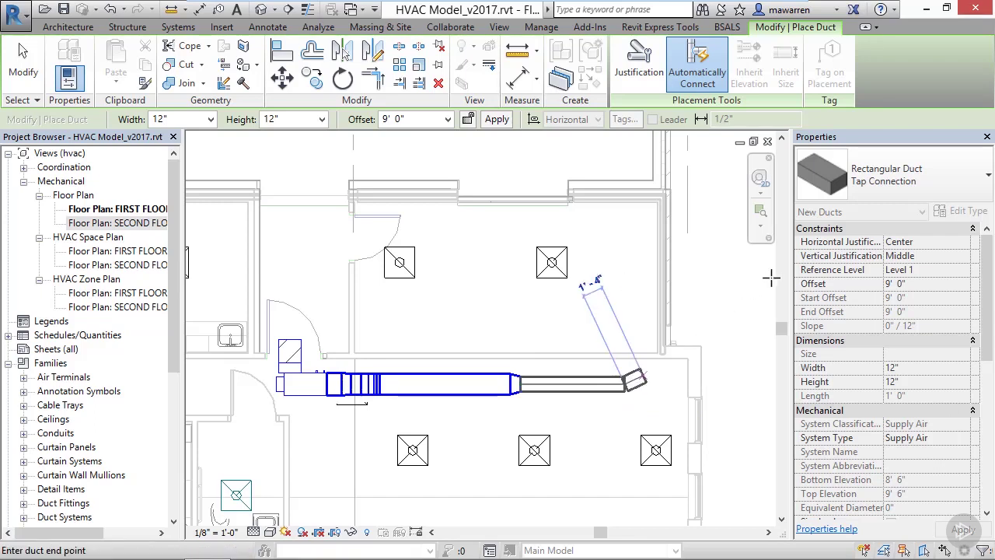
# Continue the run as 8" Round Duct Tap Connection to align with the rightmost lower diffuser, then turn down and end just above it.
pyautogui.click(892, 182)
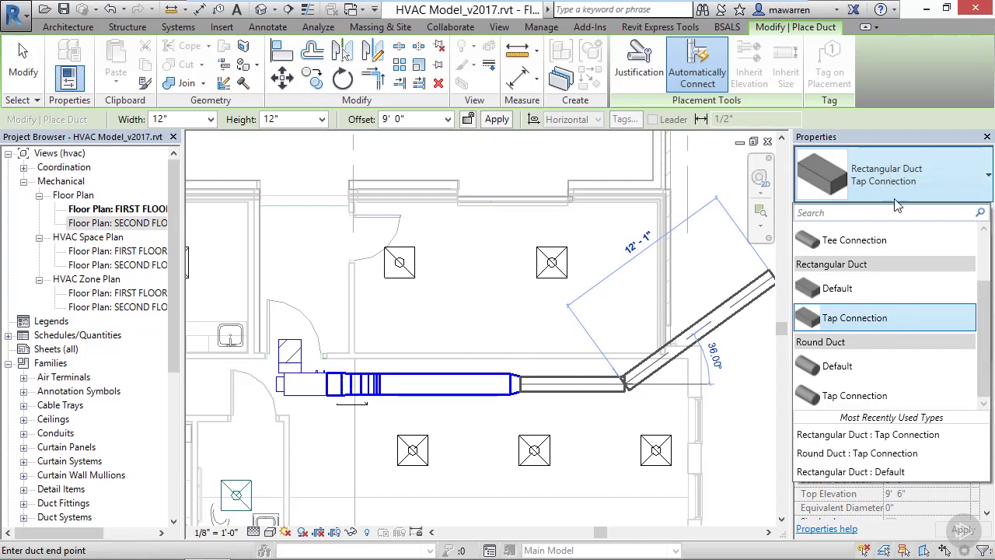
pyautogui.click(892, 397)
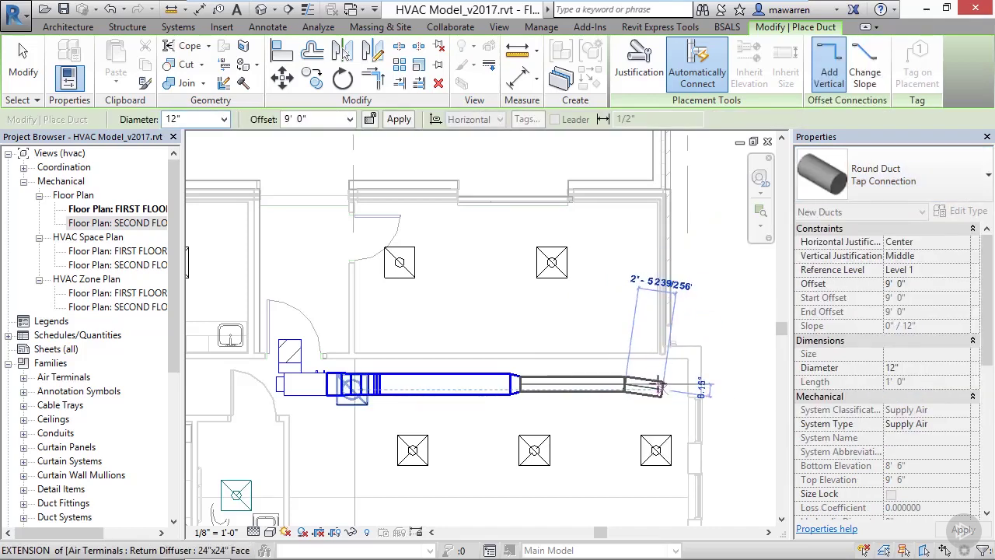
pyautogui.click(193, 117)
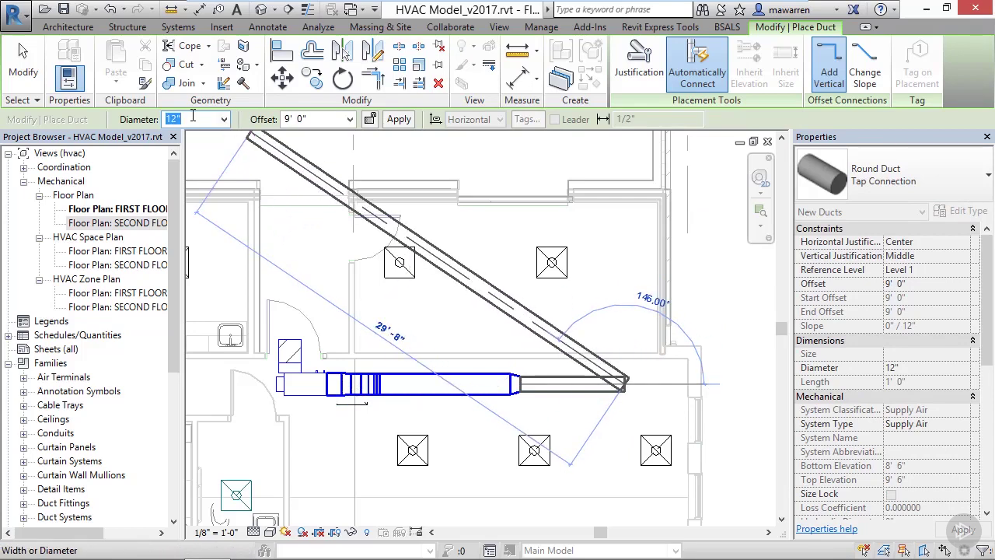
pyautogui.write('8')
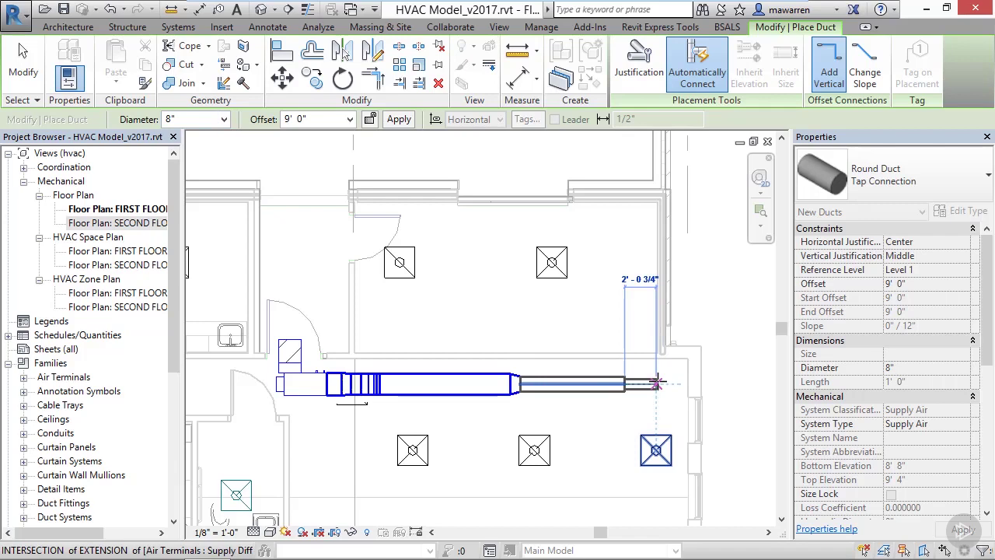
pyautogui.click(657, 382)
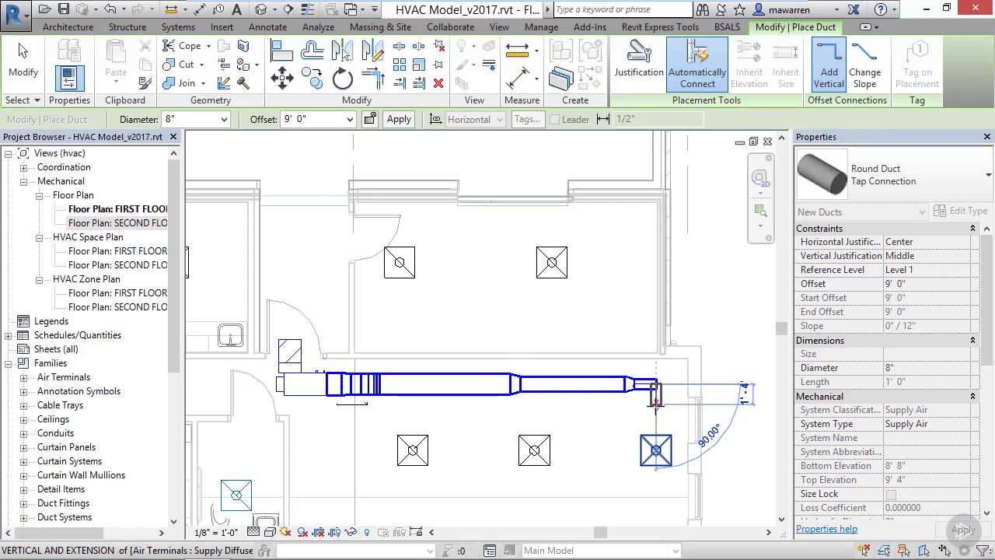
pyautogui.click(656, 414)
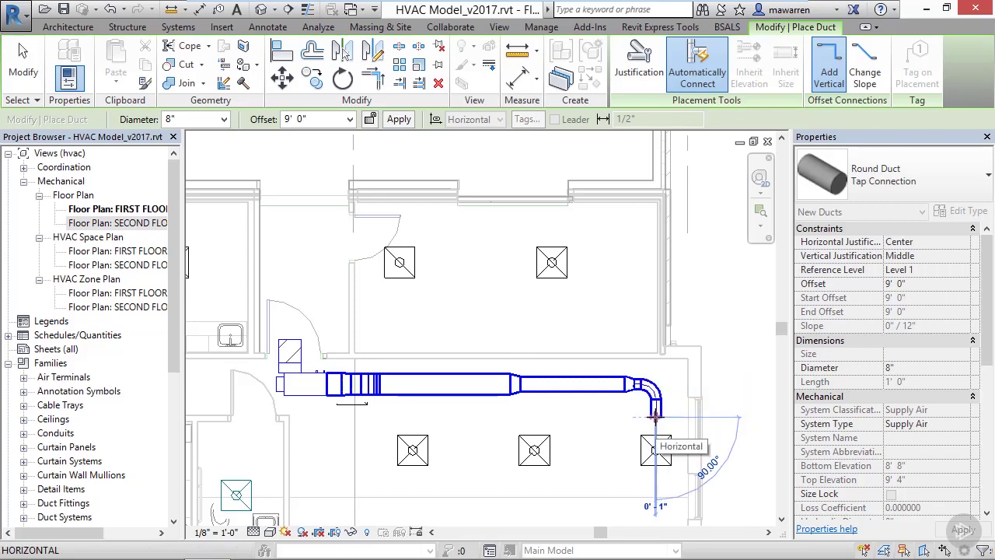
pyautogui.press('Escape')
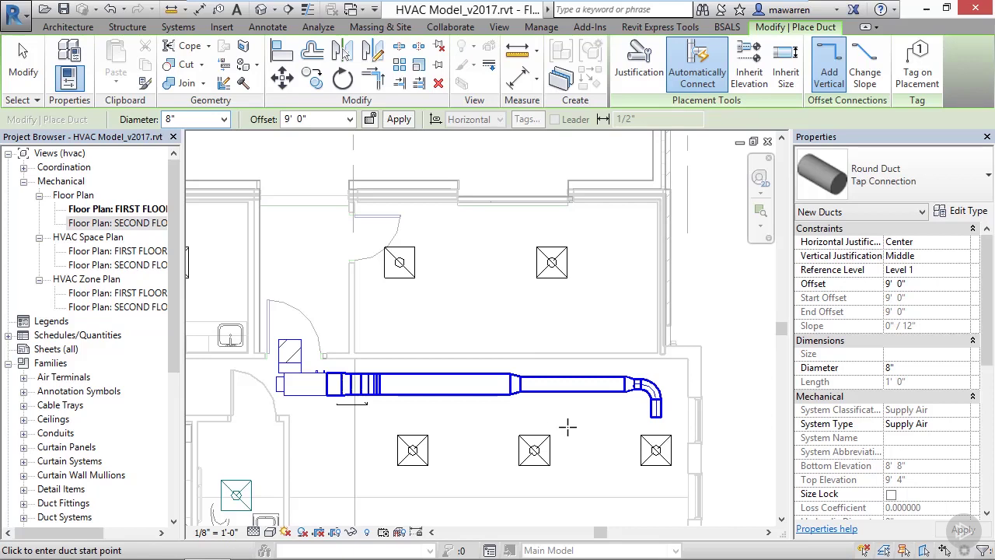
# Draw an 8" round branch from the 12" wide duct down toward the middle lower diffuser, ending level with the elbow branch.
pyautogui.click(538, 384)
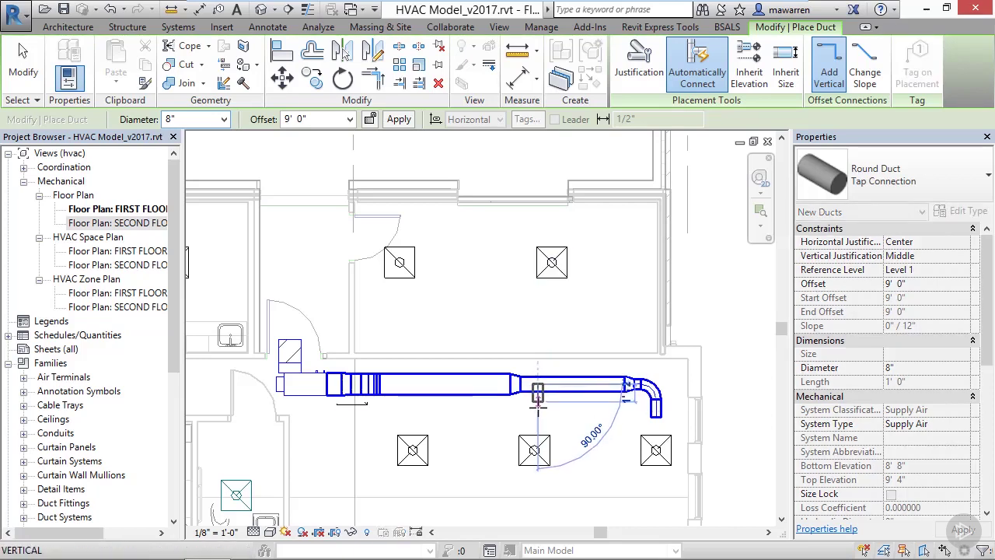
pyautogui.click(538, 417)
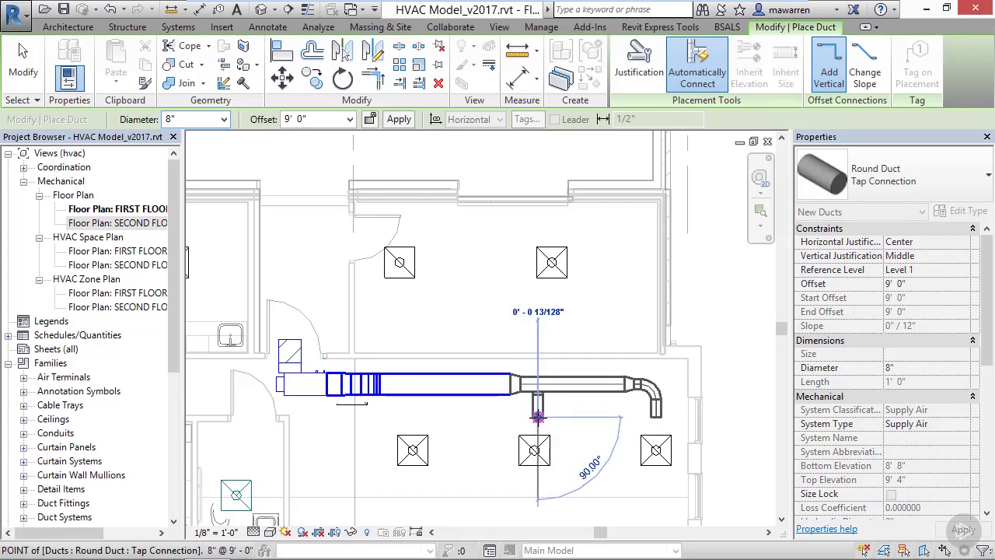
pyautogui.press('Escape')
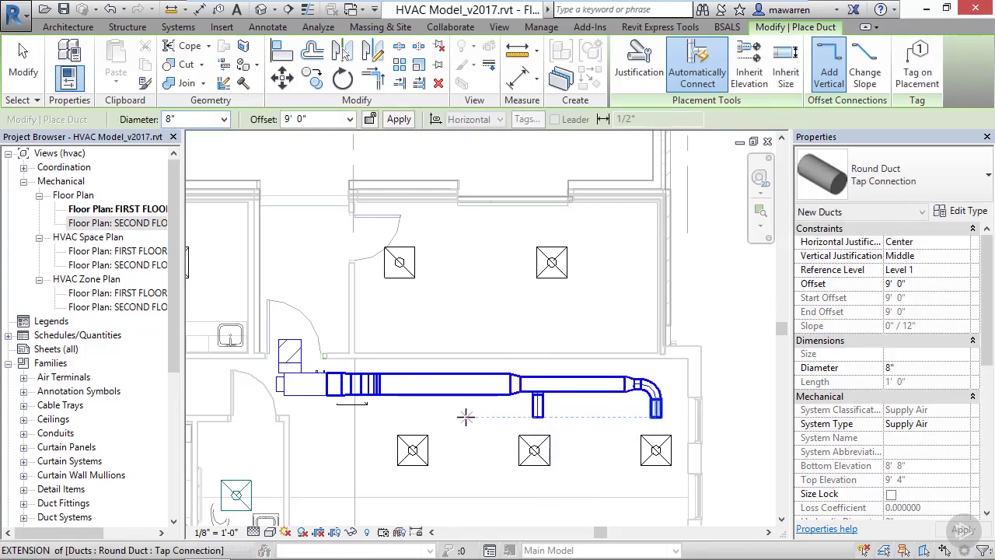
pyautogui.press('Escape')
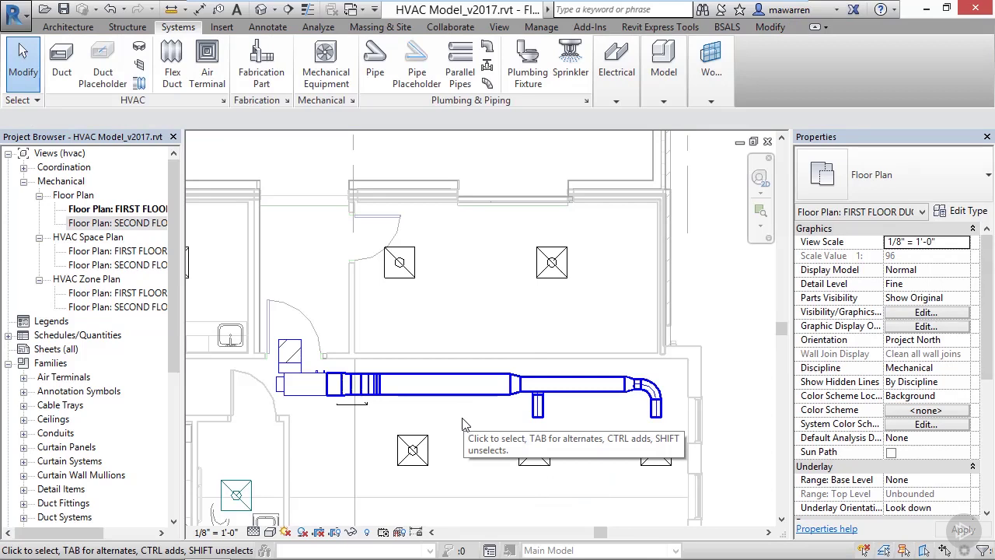
# Draw another 8" round branch from the 16" wide duct down toward the leftmost lower diffuser, level with the other branch ends.
pyautogui.click(59, 62)
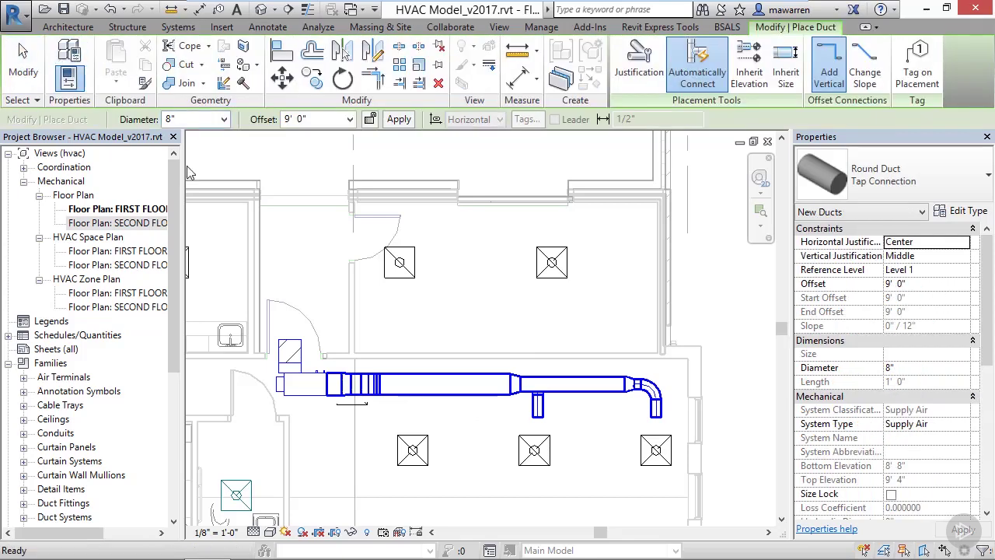
pyautogui.click(425, 383)
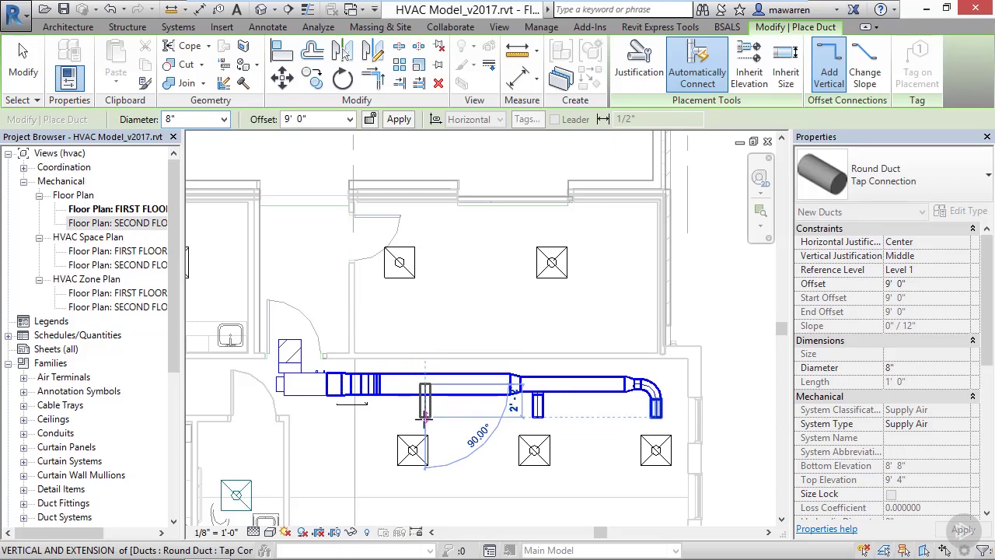
pyautogui.click(425, 418)
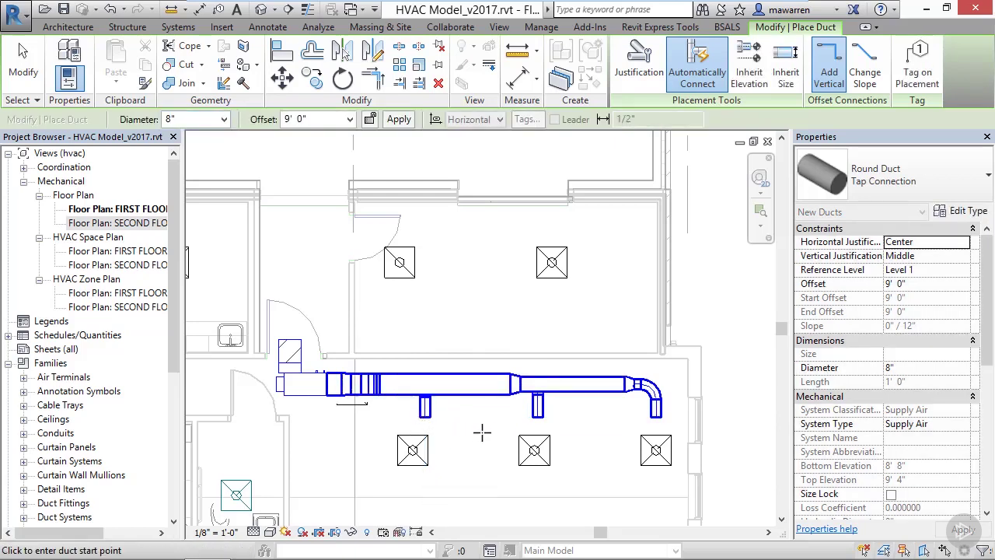
# Turn off Automatically Connect and draw an 8" round duct about 6'-4" up from the 16" wide main duct into the upper room.
pyautogui.click(698, 76)
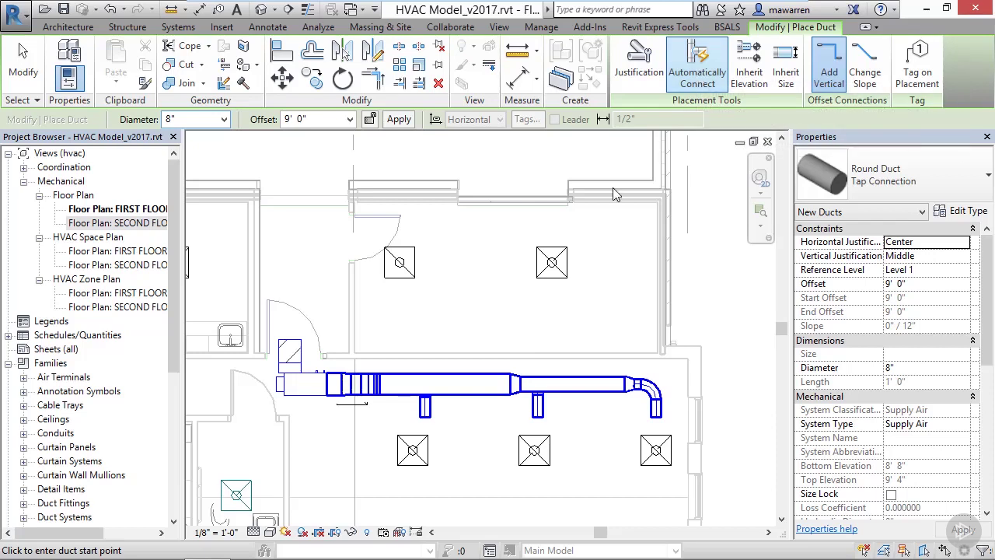
pyautogui.click(471, 382)
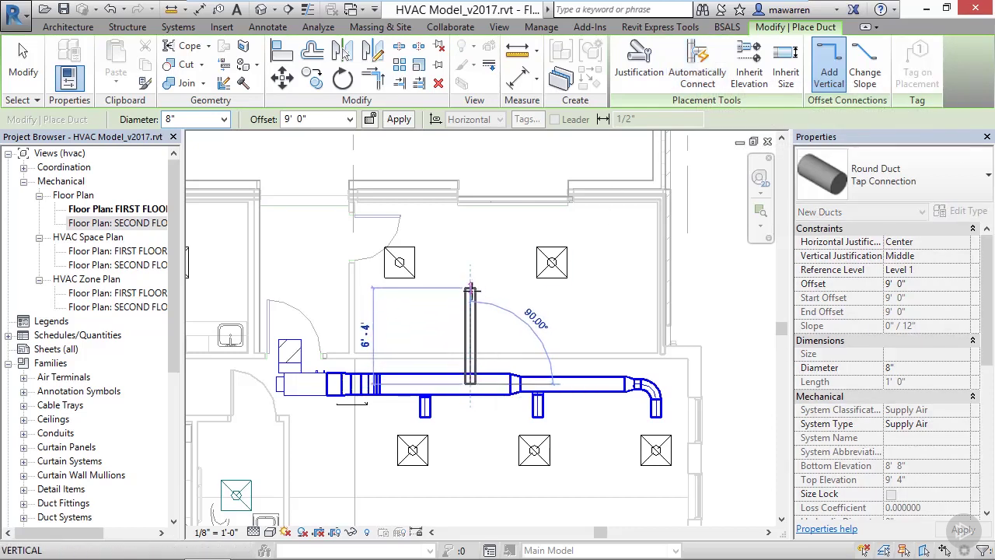
pyautogui.click(471, 291)
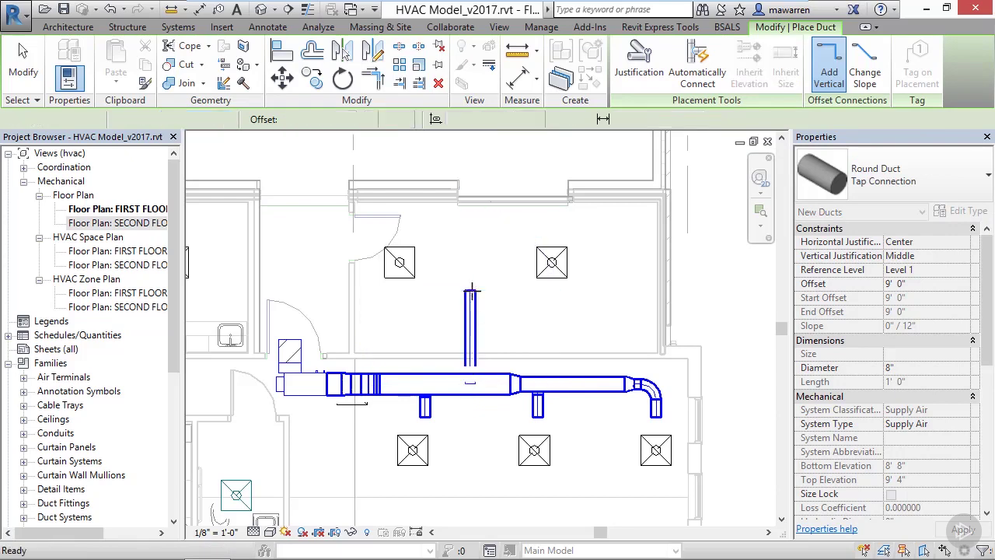
pyautogui.press('Escape')
pyautogui.press('Escape')
# Move the lower end of the upper round branch onto the edge of the main rectangular duct to connect it.
pyautogui.click(474, 334)
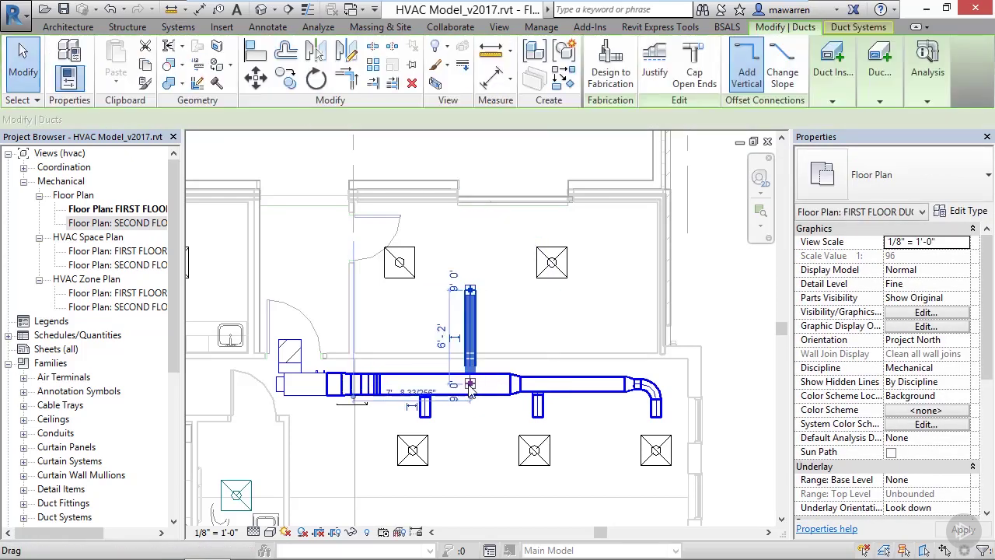
pyautogui.moveTo(470, 381); pyautogui.dragTo(470, 380)
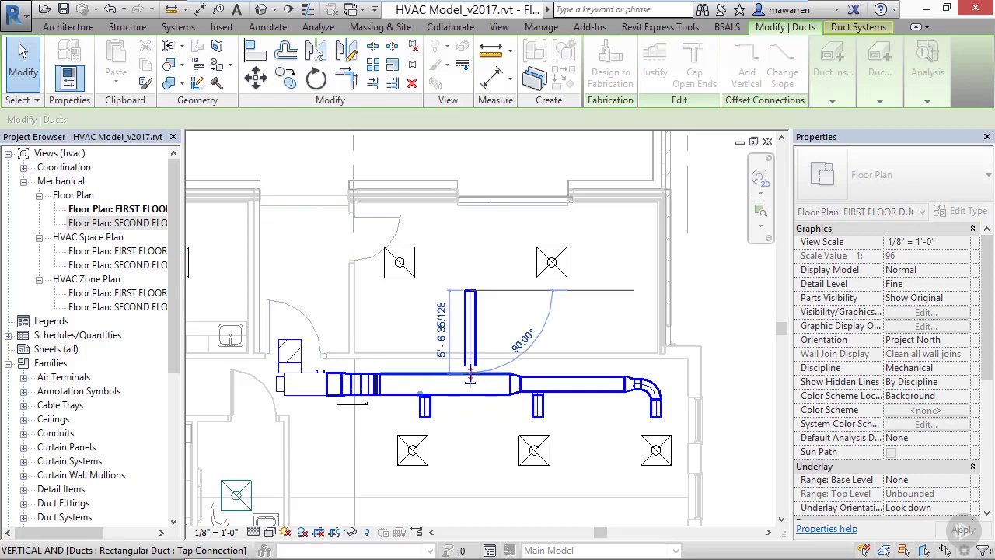
pyautogui.click(472, 440)
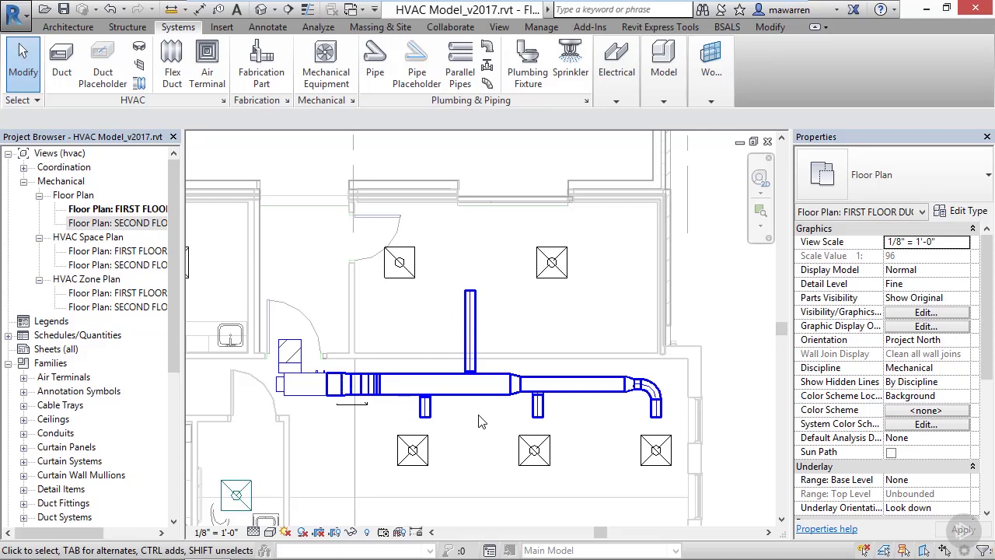
# Draw an 8" round flex duct from the open end of the leftmost lower branch to the leftmost lower diffuser.
pyautogui.click(426, 424)
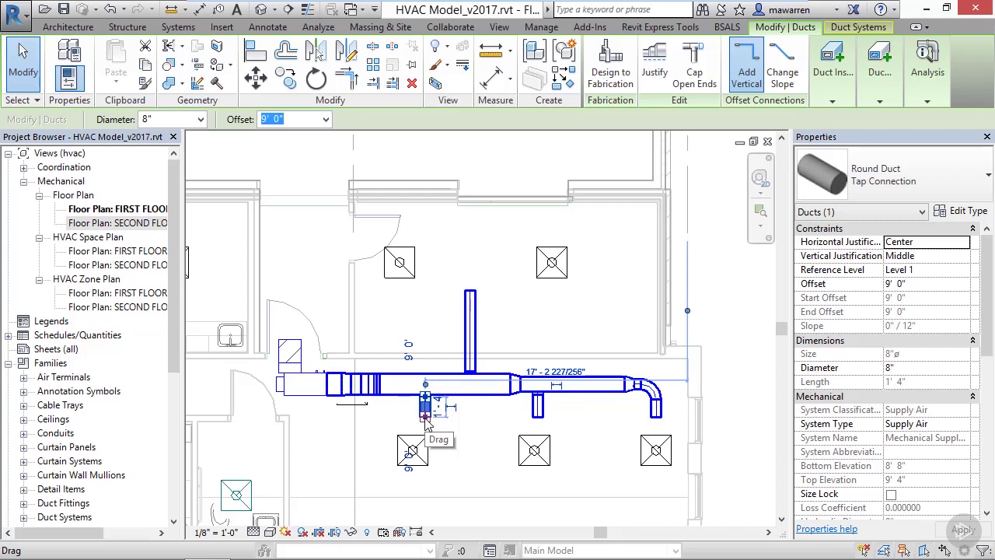
pyautogui.rightClick(426, 421)
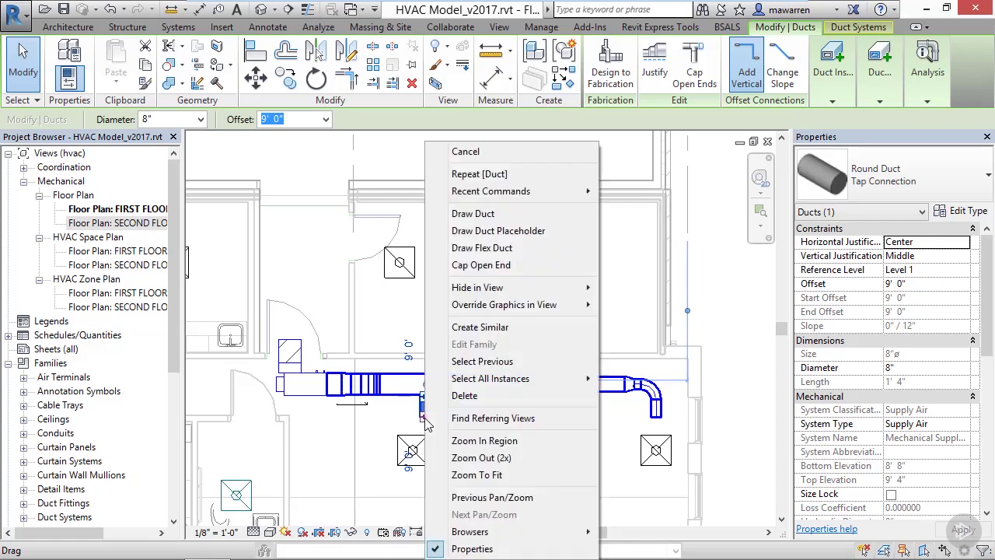
pyautogui.click(482, 248)
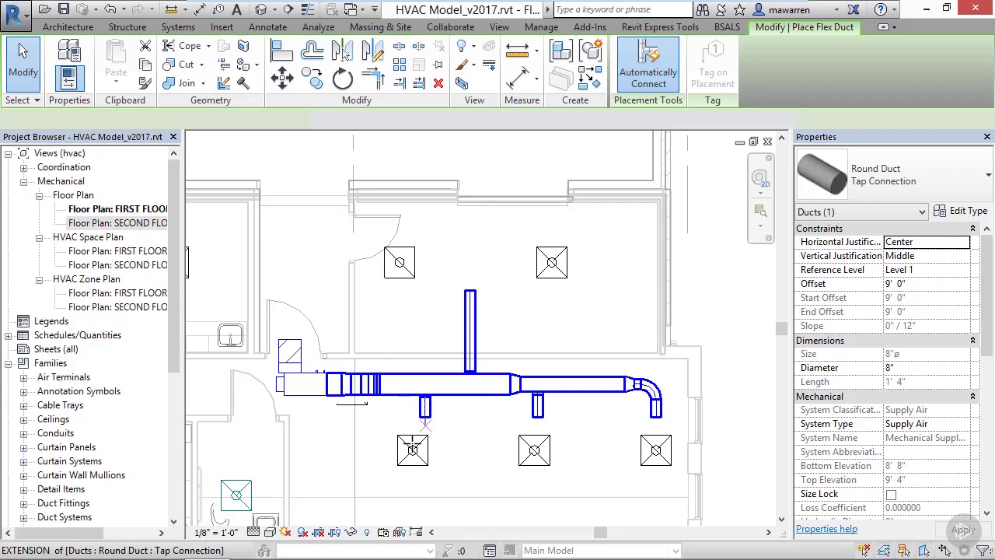
pyautogui.click(413, 448)
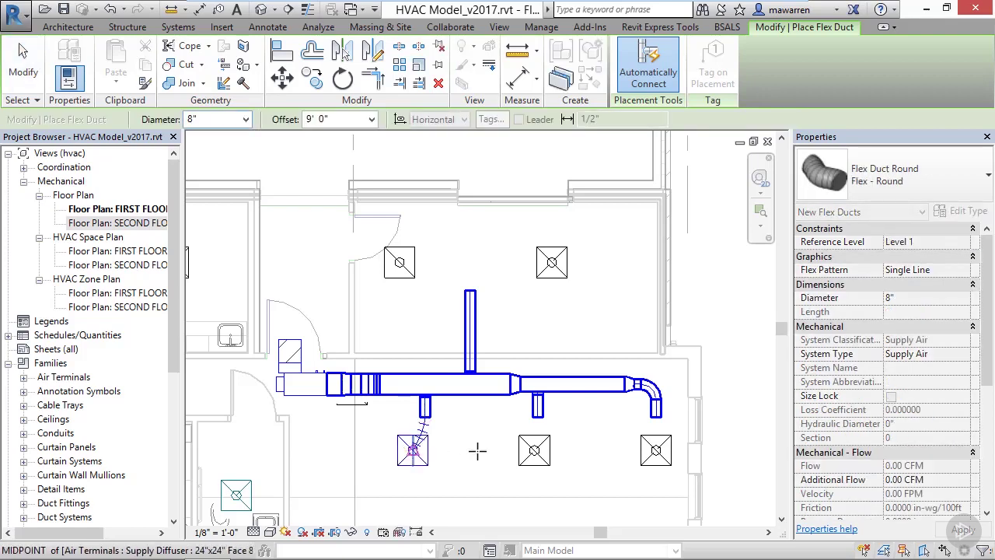
pyautogui.press('Escape')
pyautogui.press('Escape')
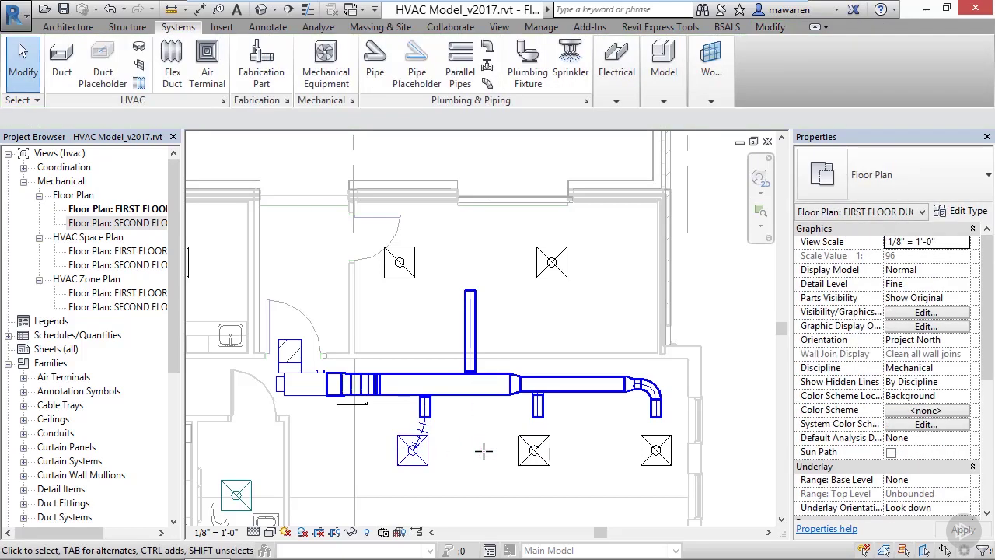
# Draw an 8" round flex duct connecting the middle lower branch to the middle lower diffuser.
pyautogui.click(175, 81)
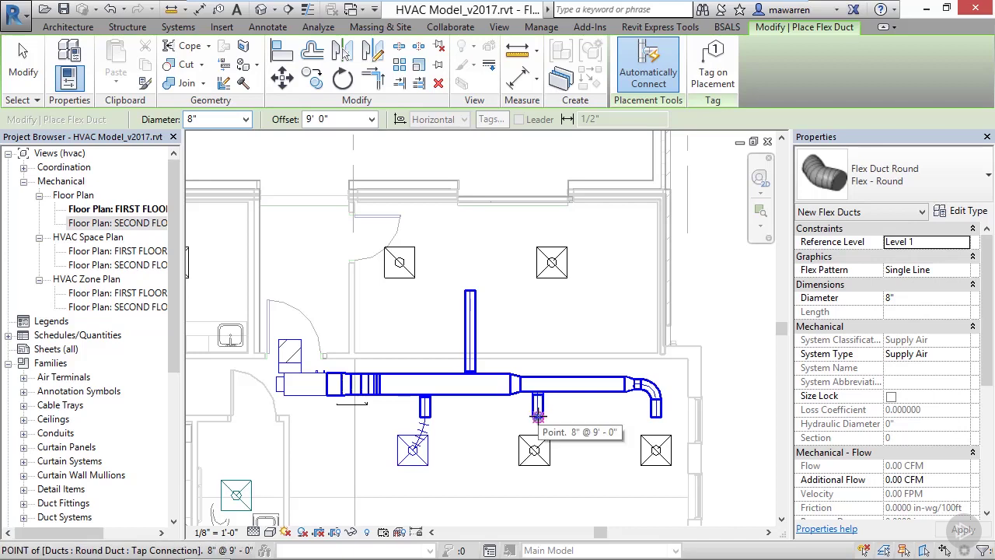
pyautogui.click(537, 417)
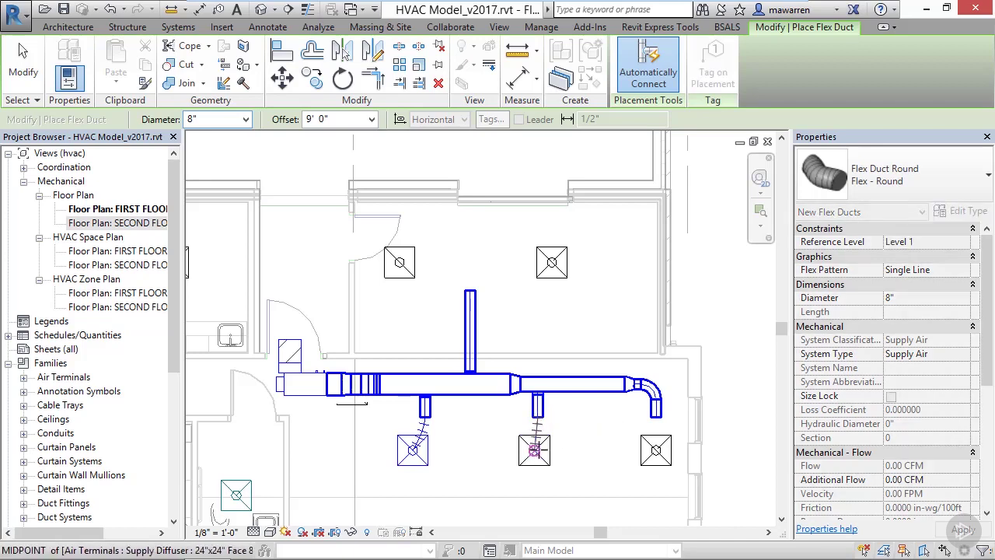
pyautogui.click(534, 449)
pyautogui.press('Escape')
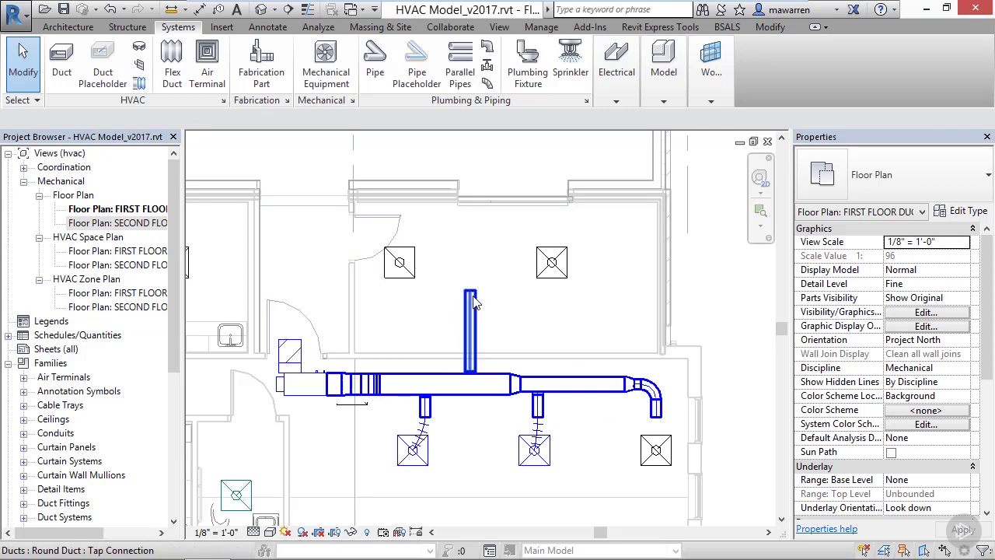
# Draw an 8" flex duct from the upper room's right diffuser, curving over to the open end of the upper round branch.
pyautogui.click(549, 264)
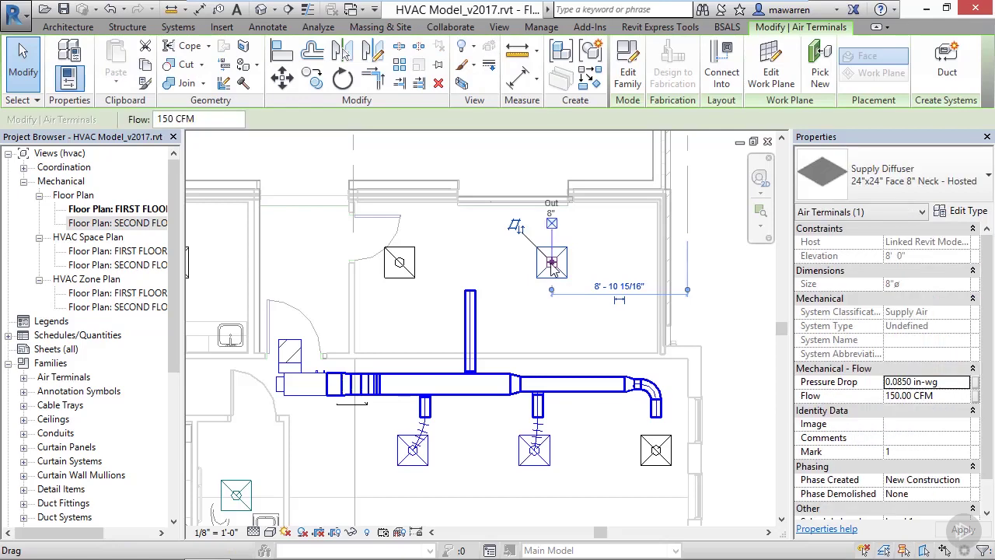
pyautogui.rightClick(550, 268)
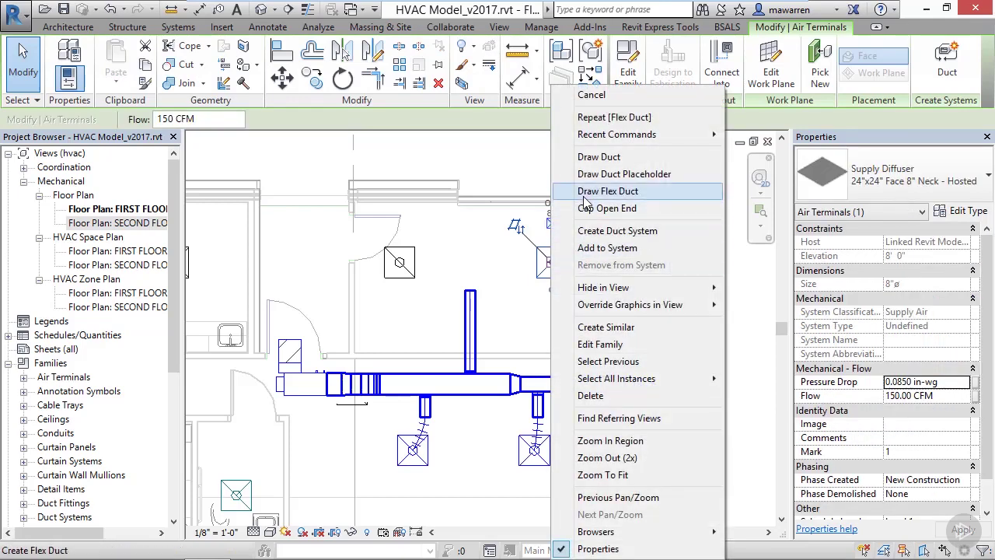
pyautogui.click(607, 191)
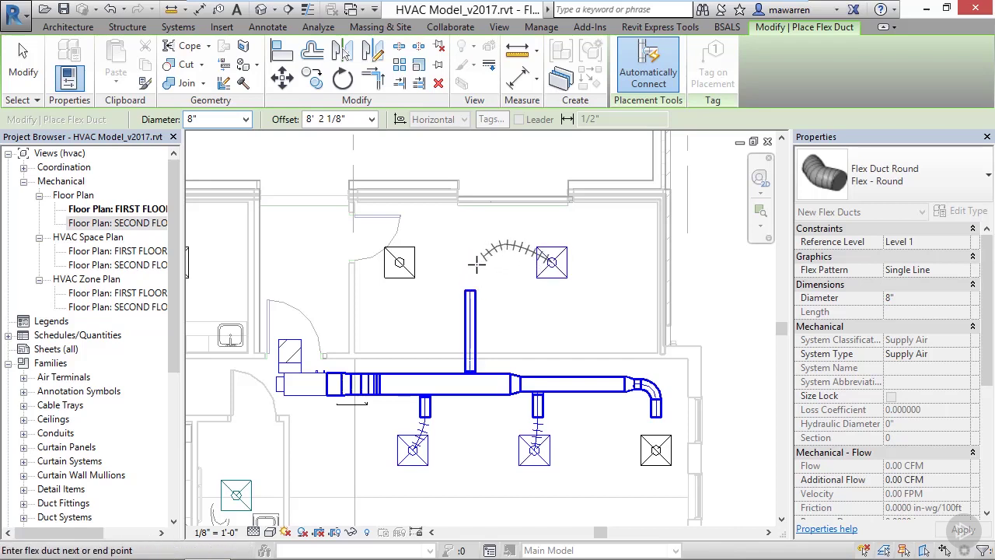
pyautogui.click(470, 281)
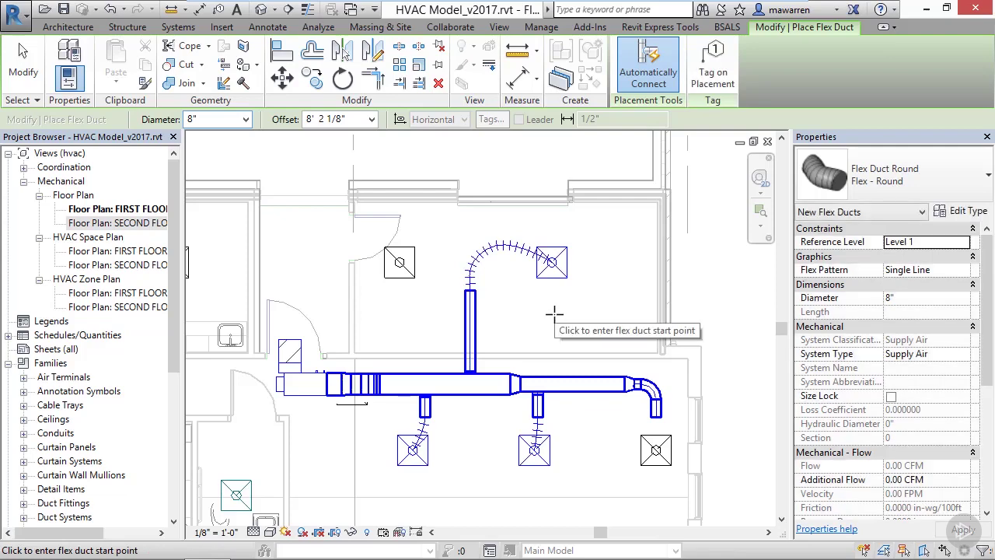
pyautogui.press('Escape')
pyautogui.press('Escape')
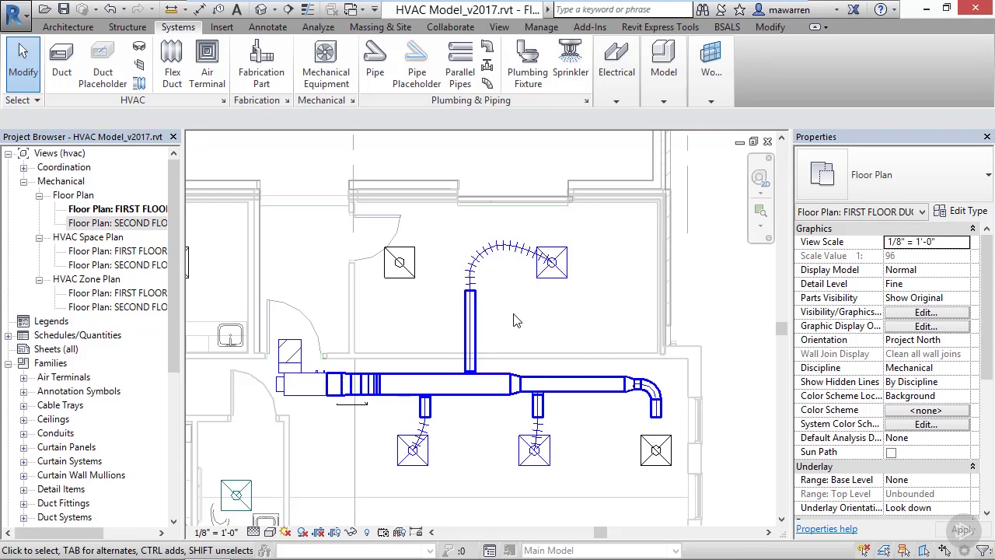
# Start a new rectangular duct for the rooms along the building's west side and set its system type to Return Air.
pyautogui.scroll(-1, 554, 199)
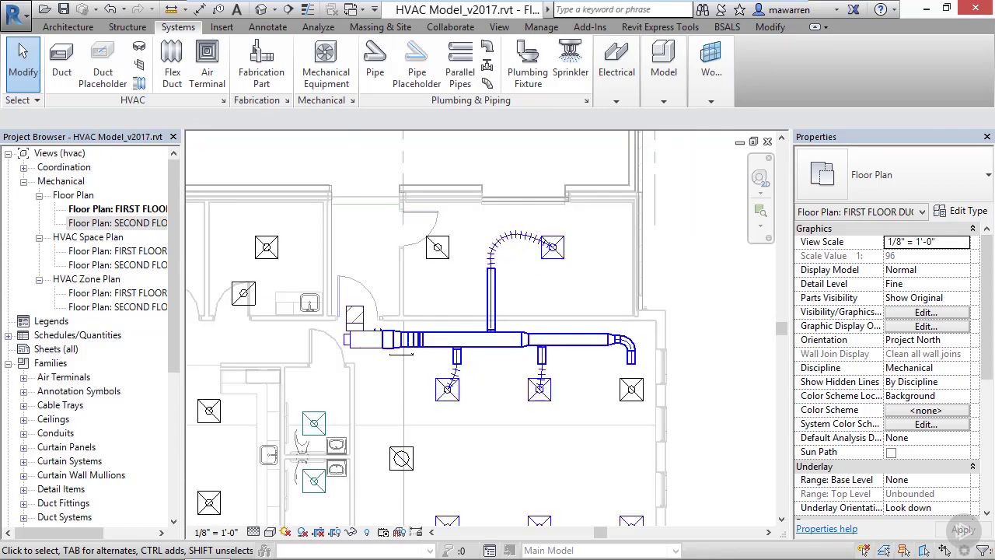
pyautogui.scroll(-2, 520, 263)
pyautogui.moveTo(252, 239); pyautogui.dragTo(559, 297, button='middle')
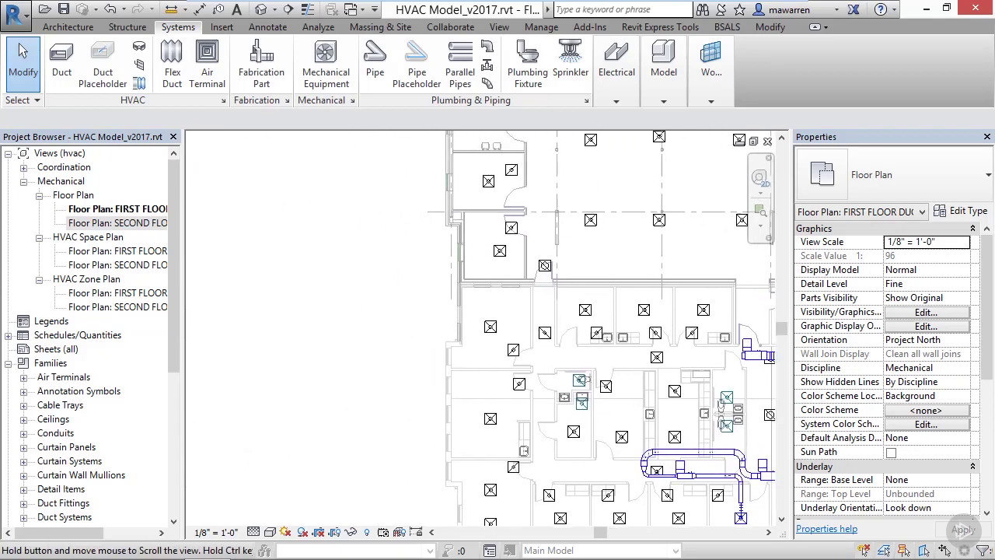
pyautogui.scroll(1, 559, 297)
pyautogui.scroll(2, 535, 261)
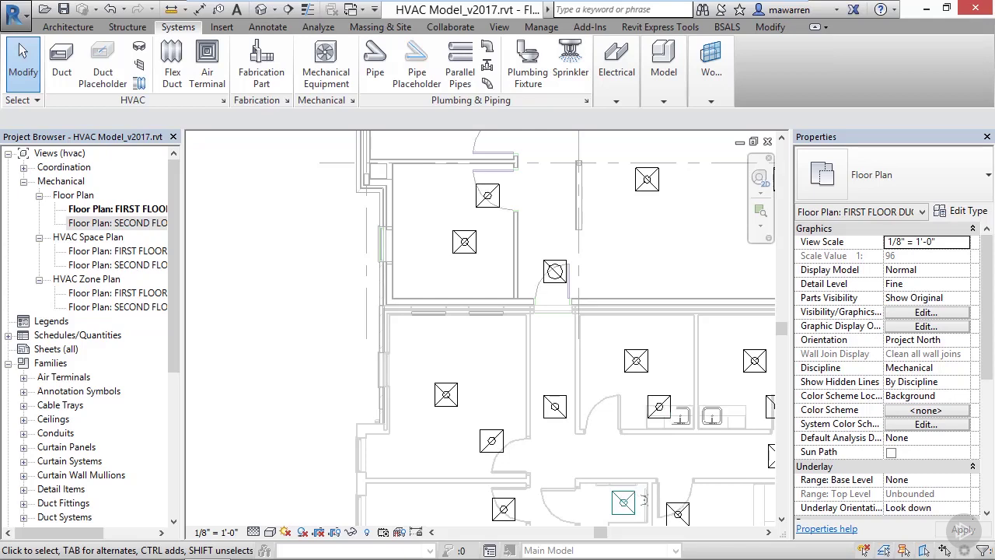
pyautogui.click(62, 61)
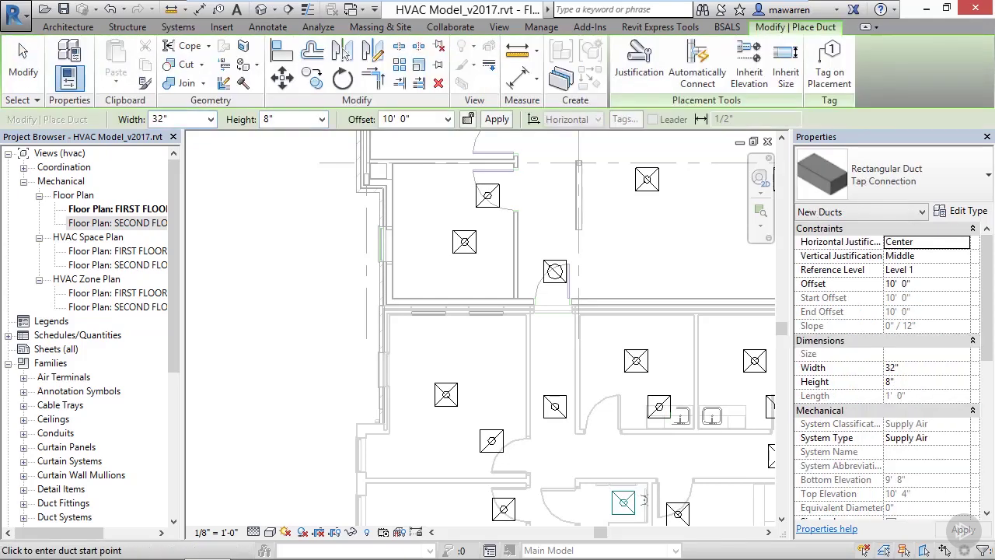
pyautogui.click(963, 437)
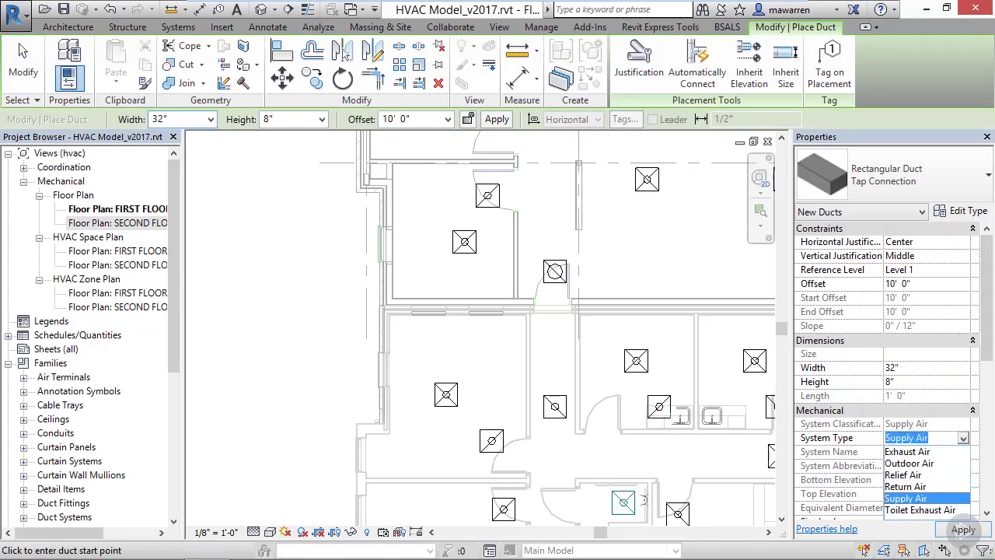
pyautogui.click(906, 487)
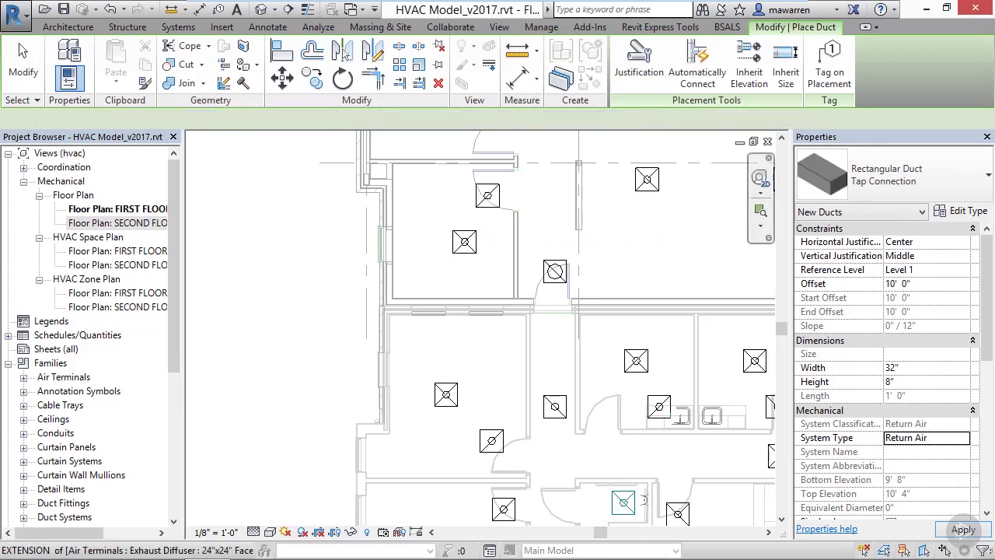
# Set the duct's horizontal justification to Left with a 6" horizontal offset.
pyautogui.click(639, 62)
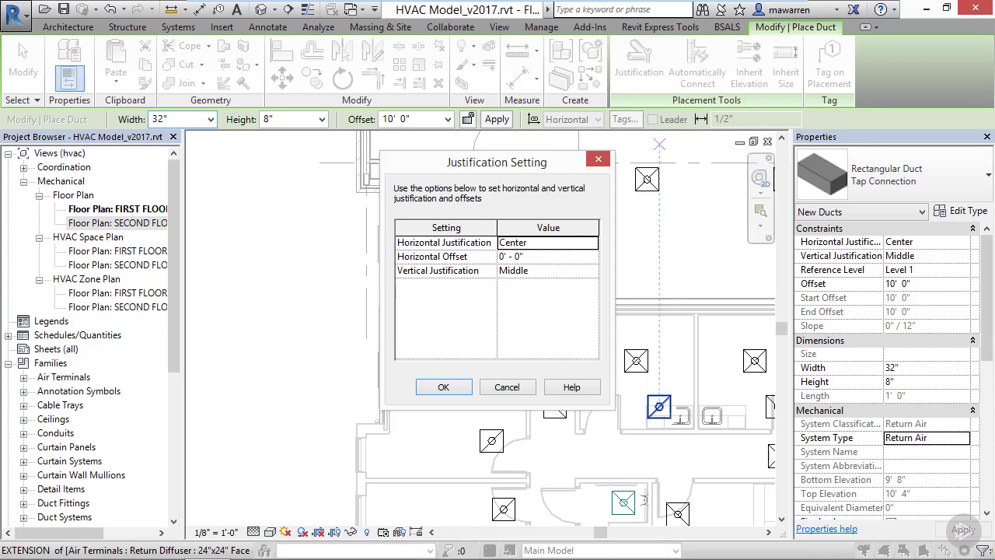
pyautogui.click(591, 244)
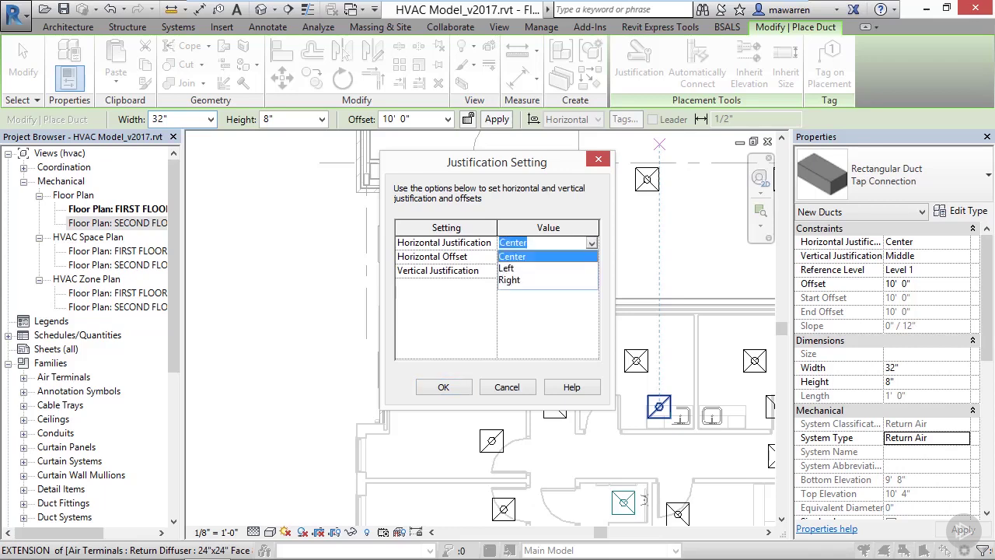
pyautogui.click(506, 267)
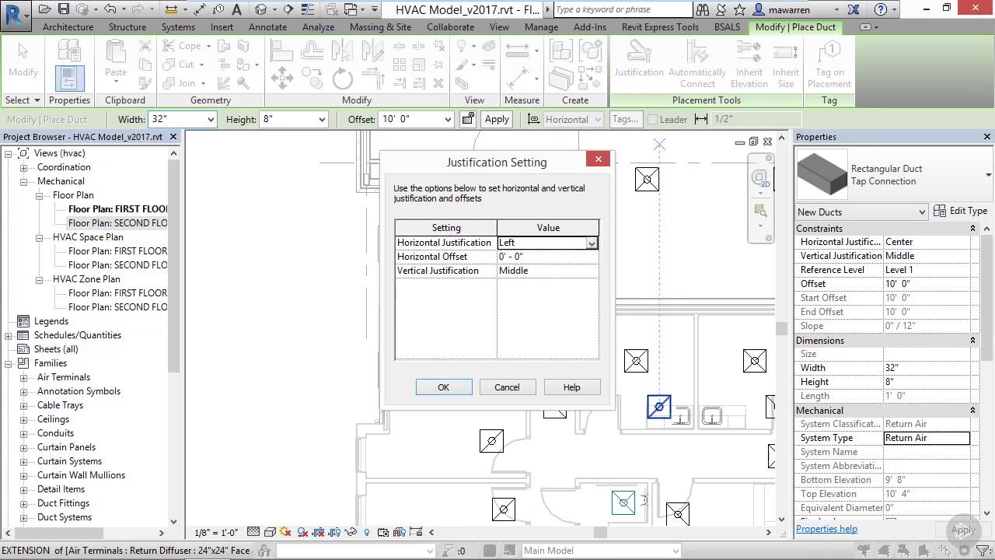
pyautogui.click(513, 256)
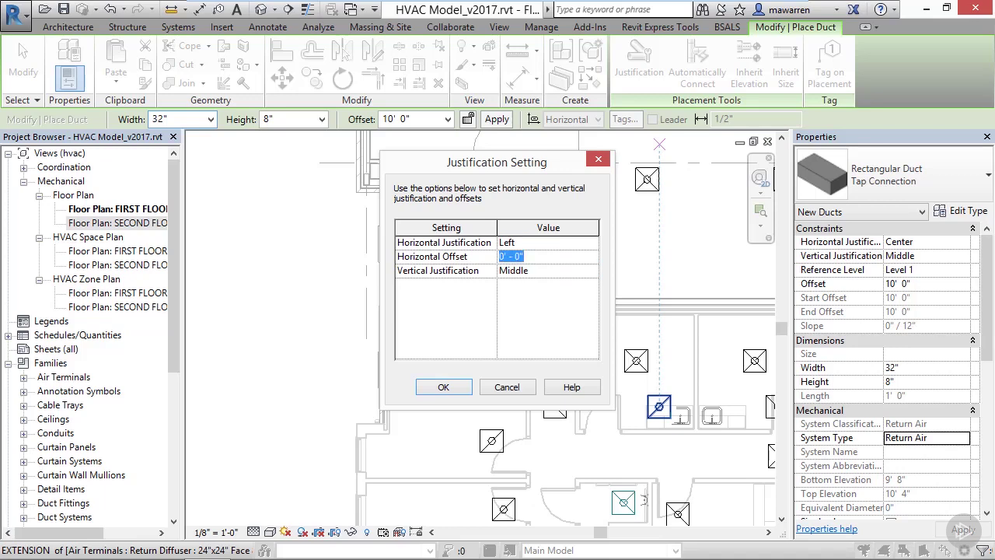
pyautogui.write('6"')
pyautogui.press('Tab')
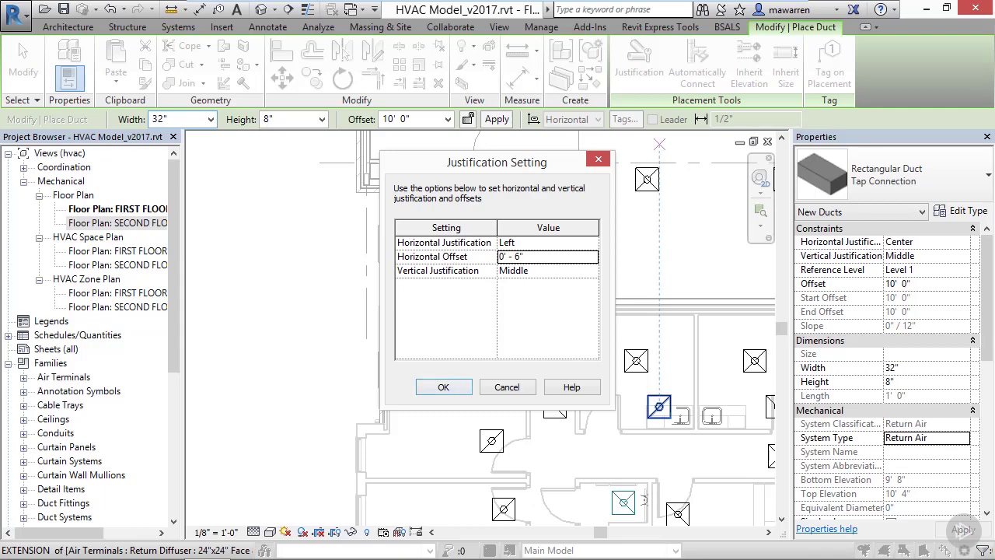
pyautogui.press('Return')
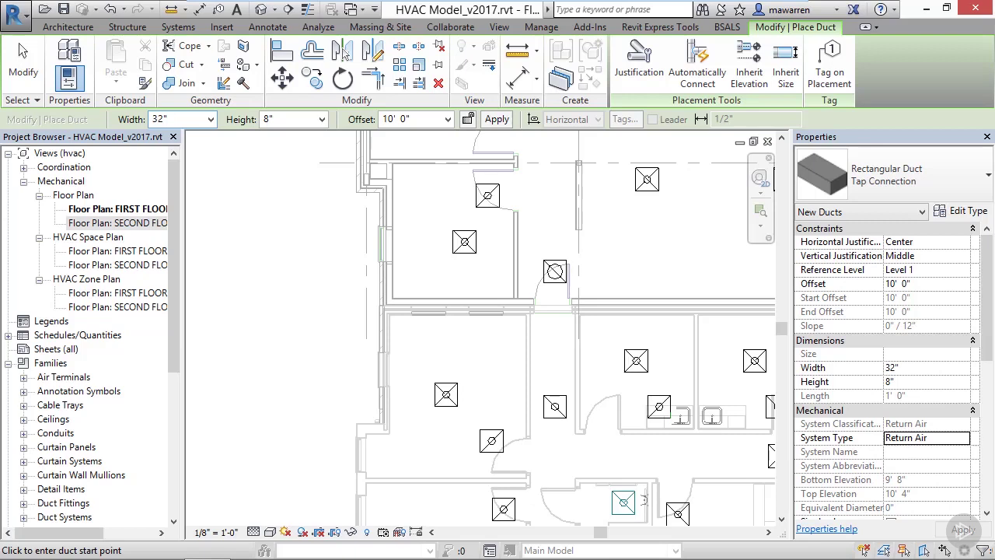
# Draw a 32" x 8" return duct about 12'-0" straight up along the corridor face of the west rooms' wall.
pyautogui.click(542, 287)
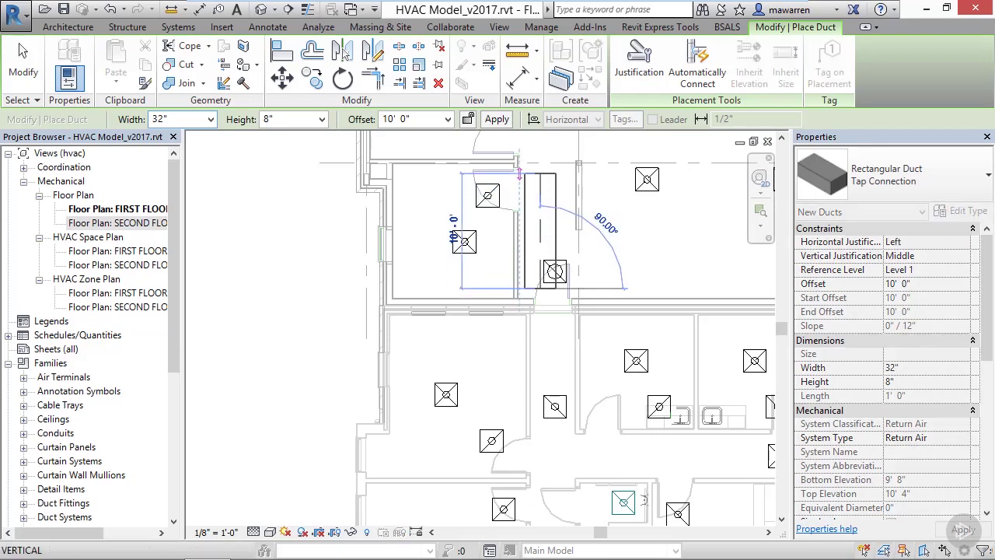
pyautogui.moveTo(548, 286); pyautogui.dragTo(542, 429, button='middle')
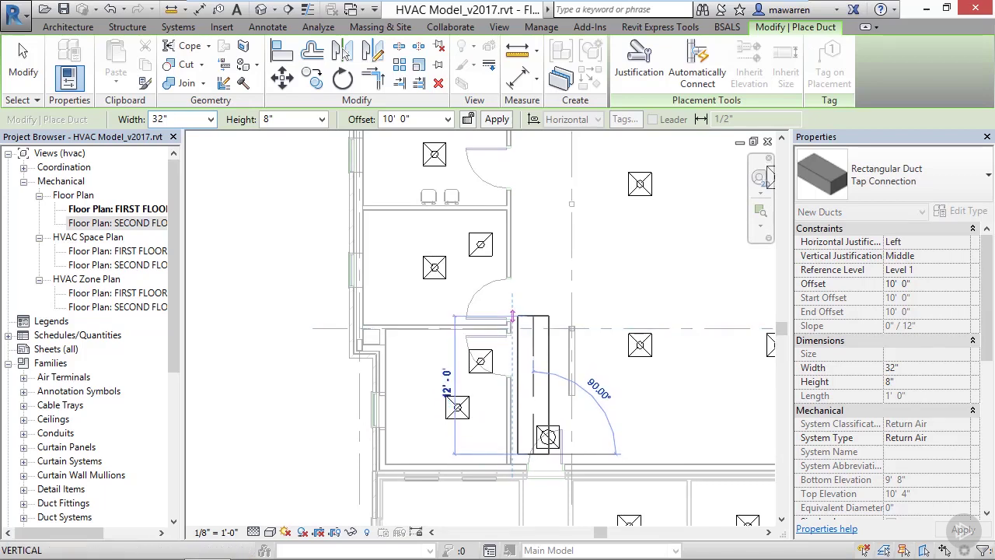
pyautogui.click(535, 316)
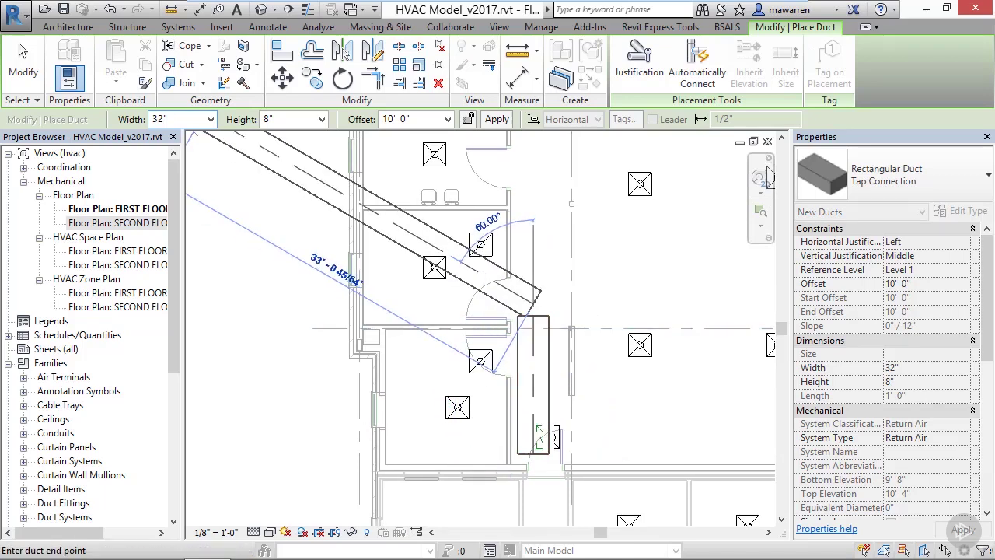
# Reduce the duct width to 20" and continue the return run straight up along the same wall.
pyautogui.click(163, 119)
pyautogui.write('20')
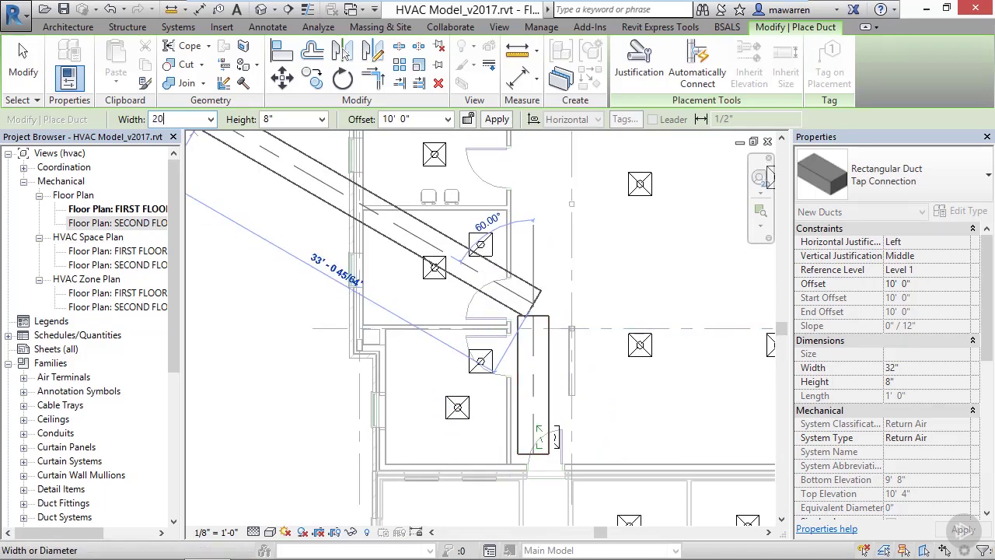
pyautogui.press('Return')
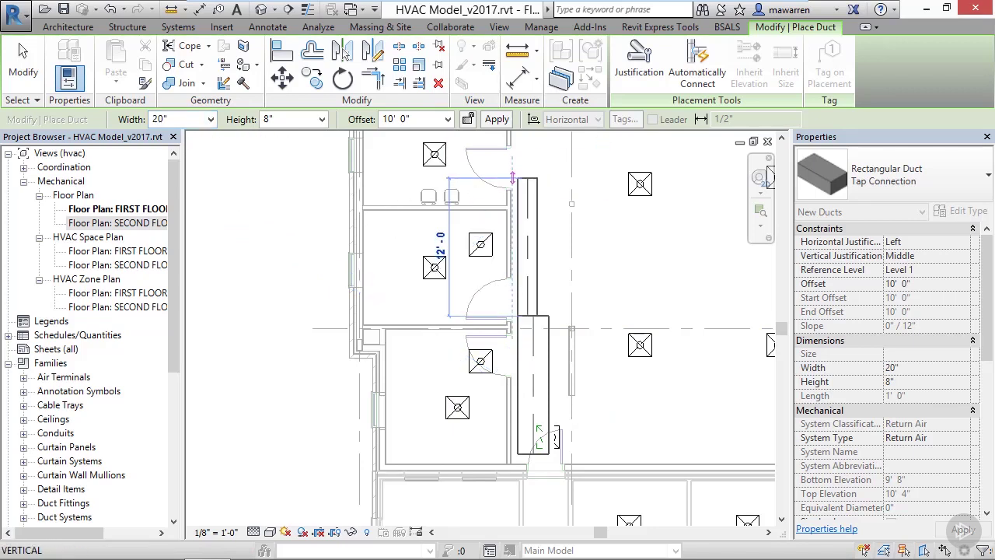
pyautogui.moveTo(510, 177); pyautogui.dragTo(507, 394, button='middle')
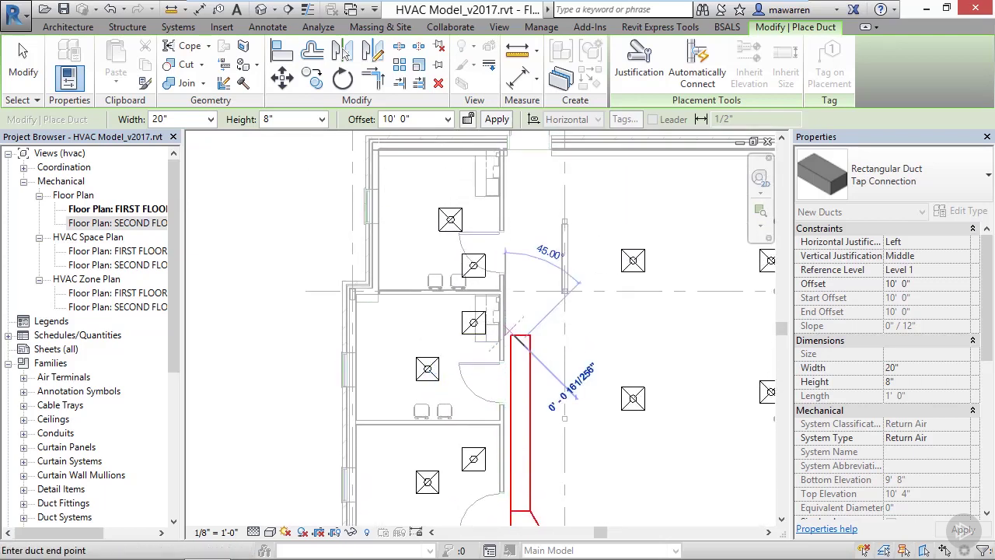
# Switch to a round tap duct of 8" diameter and extend the return run about 13'-3" up to the upper wall corner.
pyautogui.click(886, 175)
pyautogui.click(854, 395)
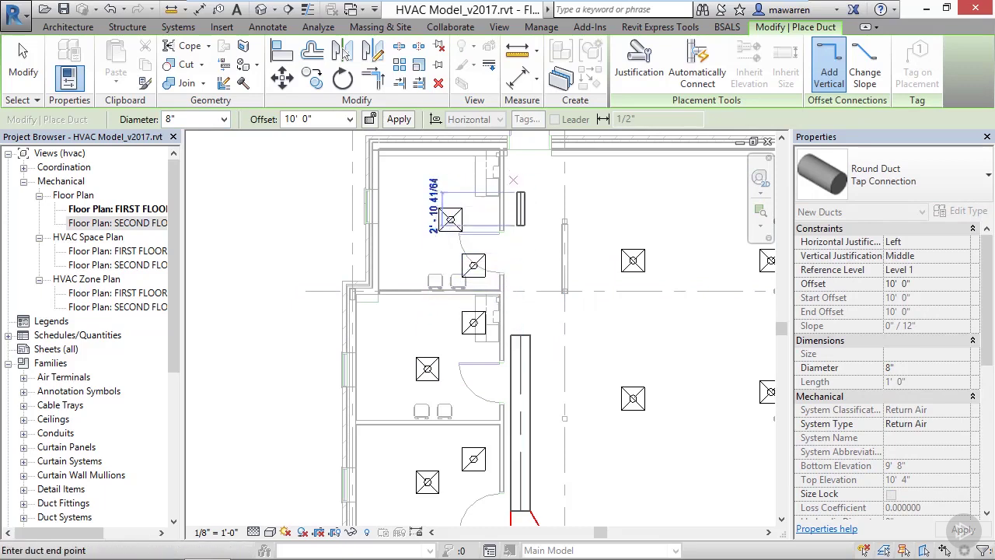
pyautogui.click(504, 162)
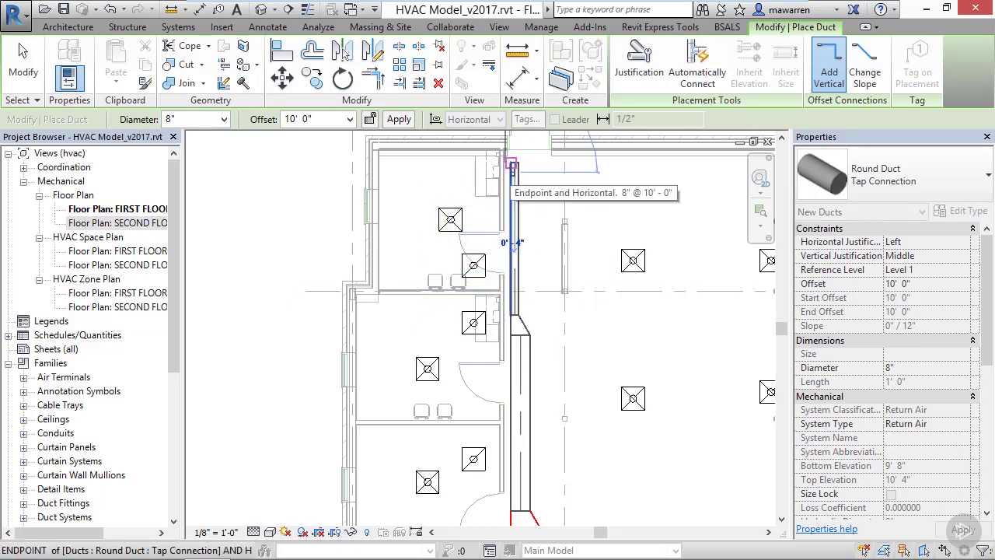
pyautogui.press('Escape')
pyautogui.press('Escape')
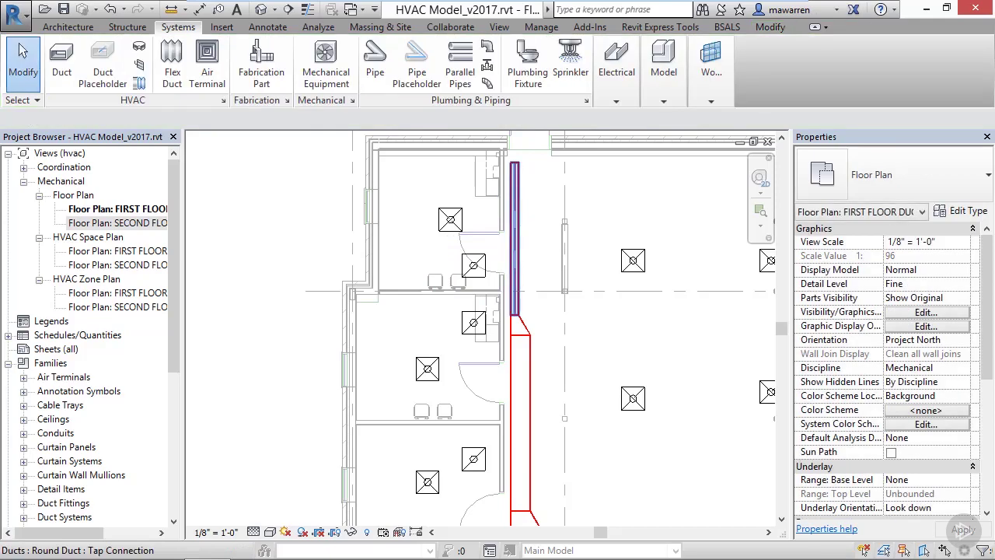
# Shorten the 8" round return duct to about 3'-6" by pulling its upper end down beside the top west room's door.
pyautogui.click(515, 233)
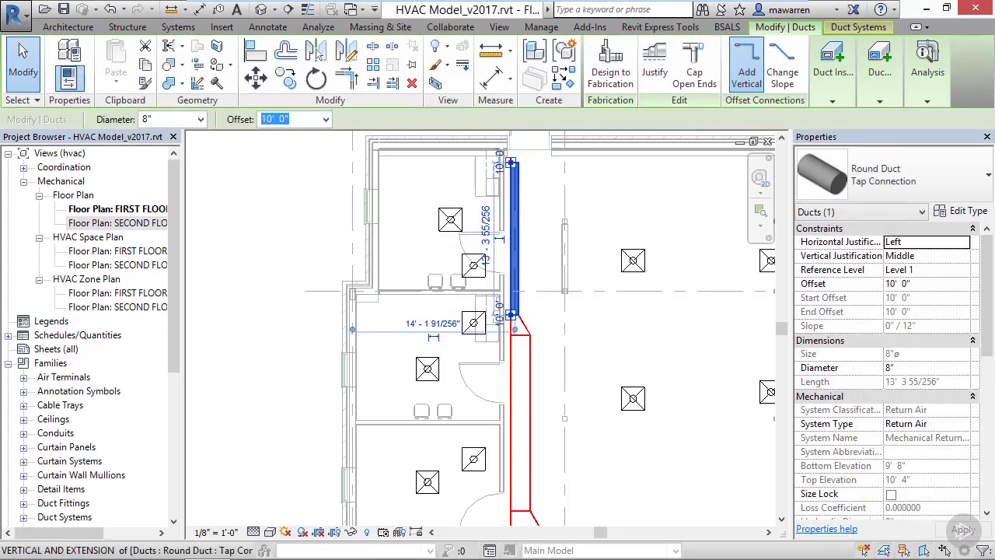
pyautogui.press('r')
pyautogui.press('o')
pyautogui.moveTo(512, 206); pyautogui.dragTo(511, 274)
pyautogui.scroll(2, 510, 273)
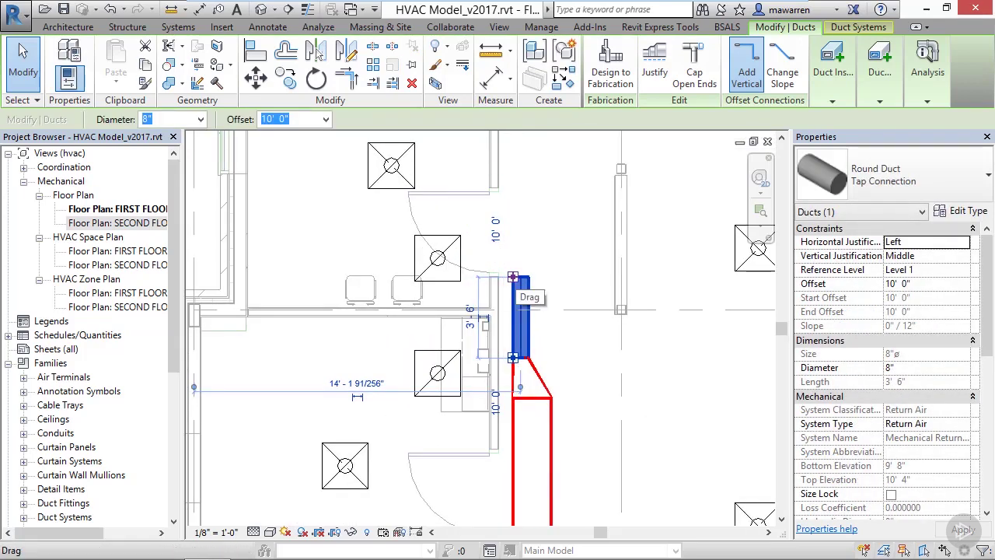
# Connect the round return duct's open upper end to the nearest return diffuser with 8" flex duct.
pyautogui.rightClick(512, 277)
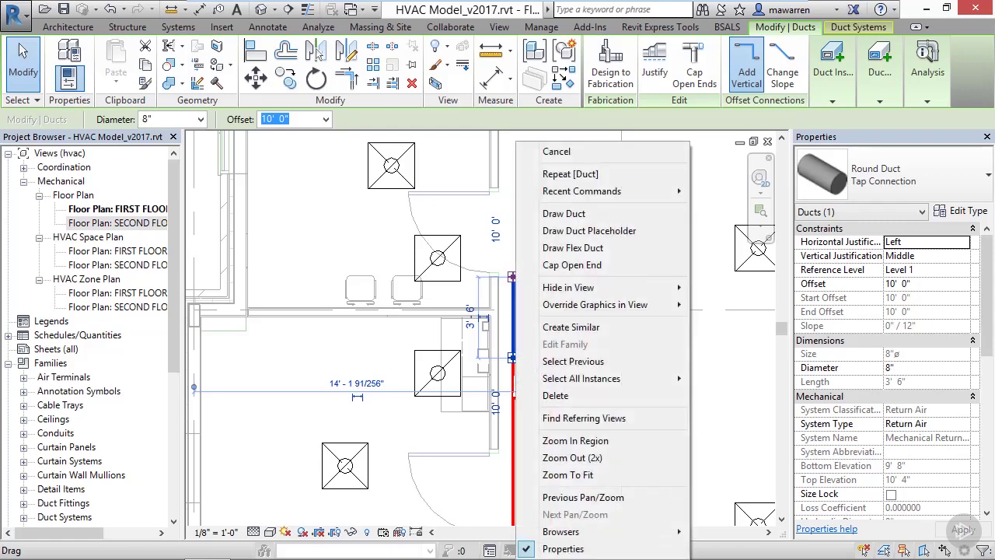
pyautogui.click(572, 247)
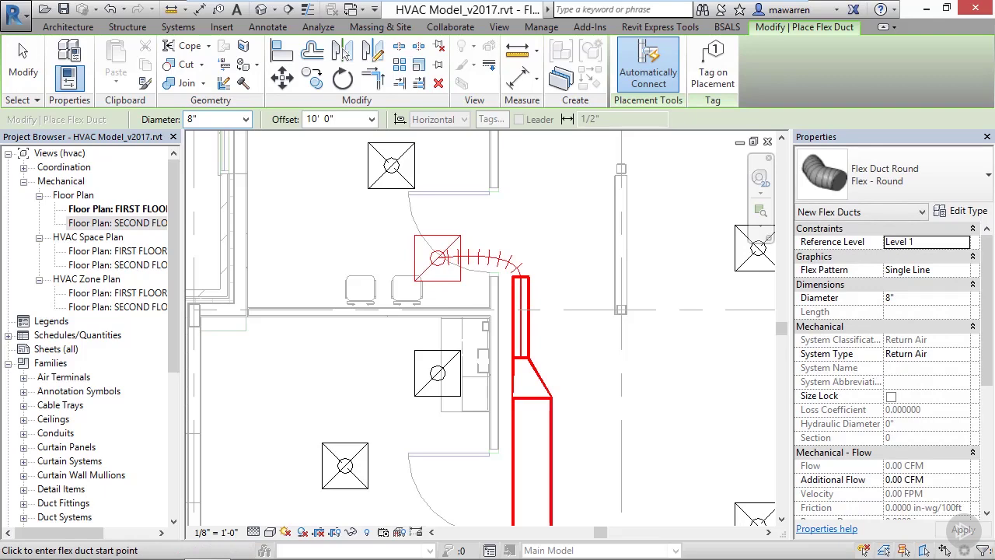
pyautogui.click(23, 51)
# Check which system types can be assigned to the 32" x 8" return duct, leaving its type unchanged.
pyautogui.scroll(-4, 570, 254)
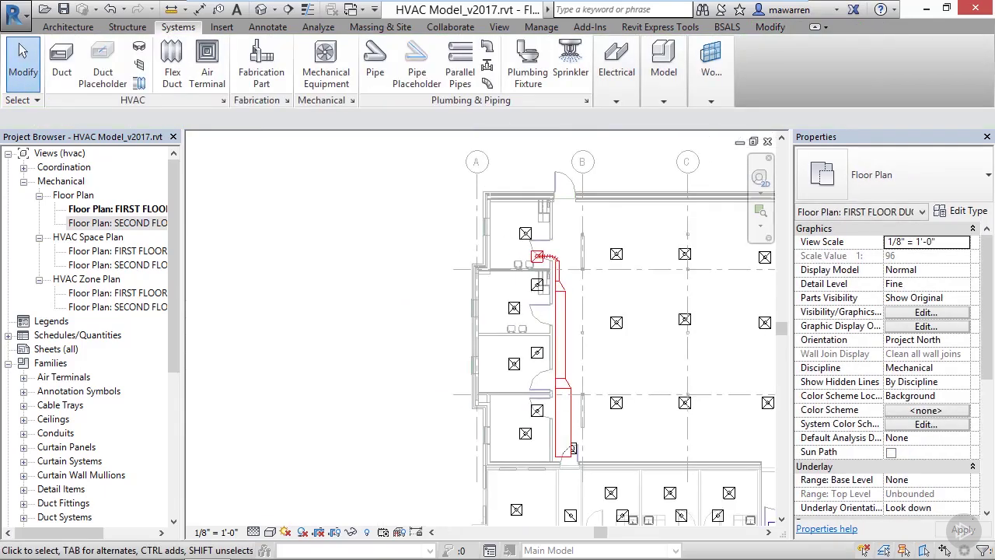
pyautogui.moveTo(570, 255); pyautogui.dragTo(508, 198, button='middle')
pyautogui.moveTo(511, 391); pyautogui.dragTo(471, 366, button='middle')
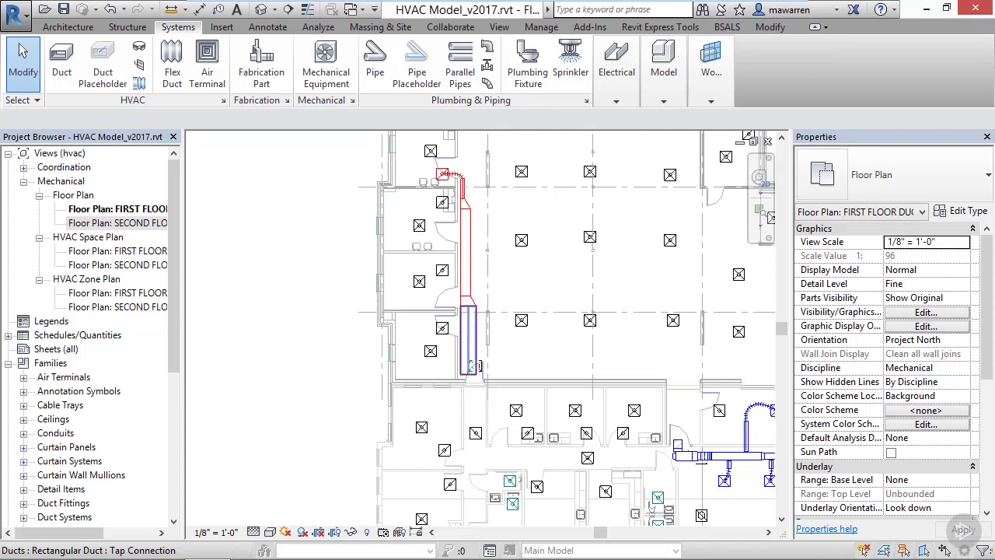
pyautogui.click(474, 363)
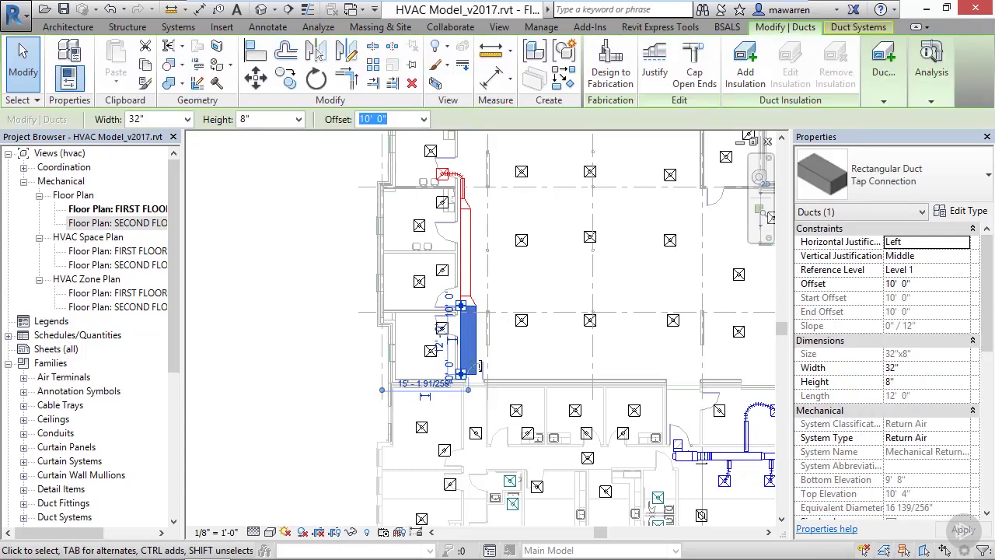
pyautogui.click(925, 438)
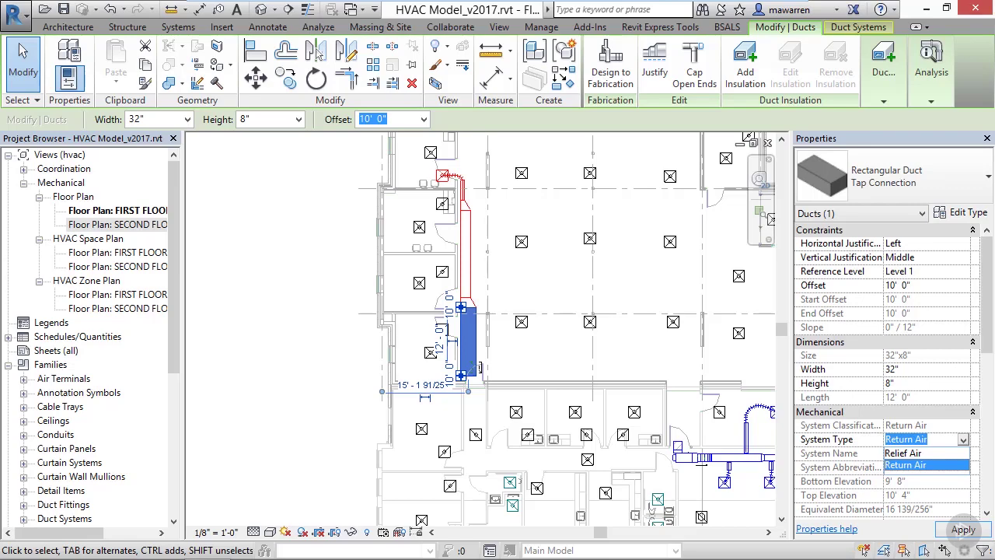
pyautogui.press('Return')
pyautogui.press('Escape')
pyautogui.press('Escape')
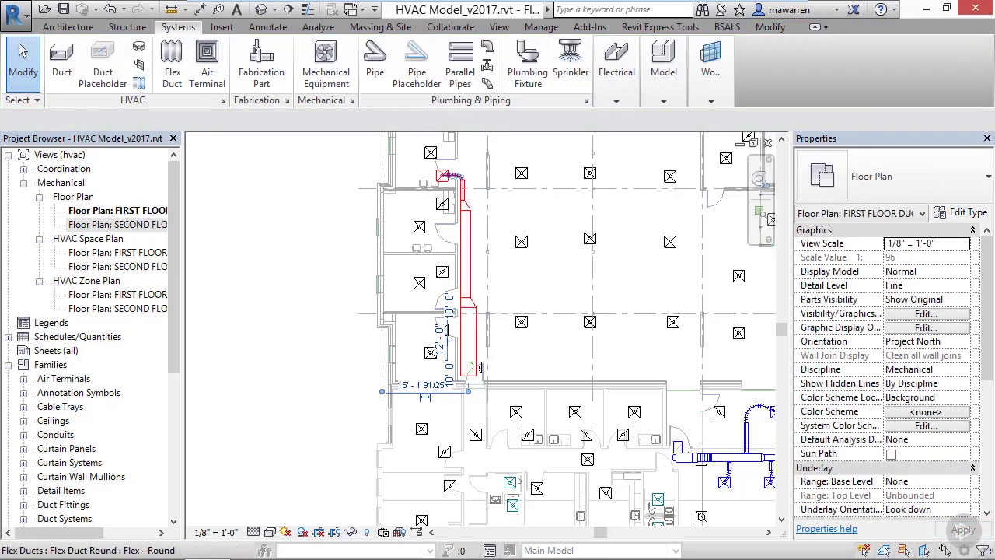
# Delete the flex duct at the return diffuser and set the 20" x 8" duct's system type to Exhaust Air.
pyautogui.click(451, 177)
pyautogui.press('Delete')
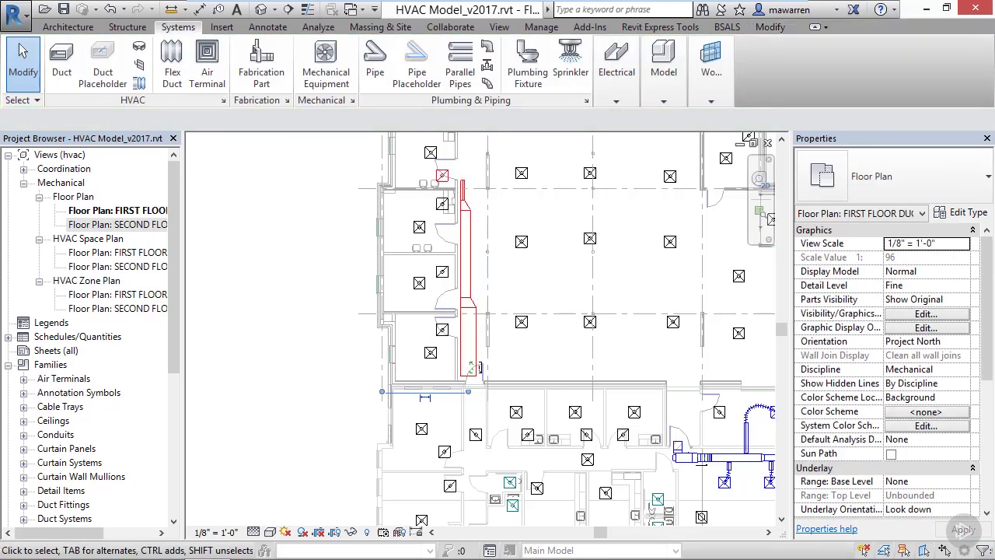
pyautogui.click(464, 233)
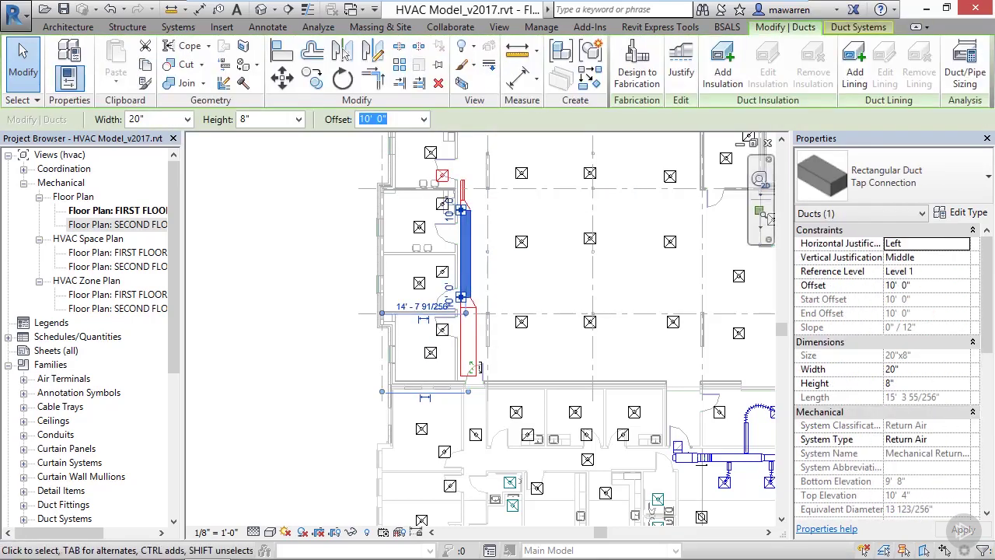
pyautogui.click(963, 440)
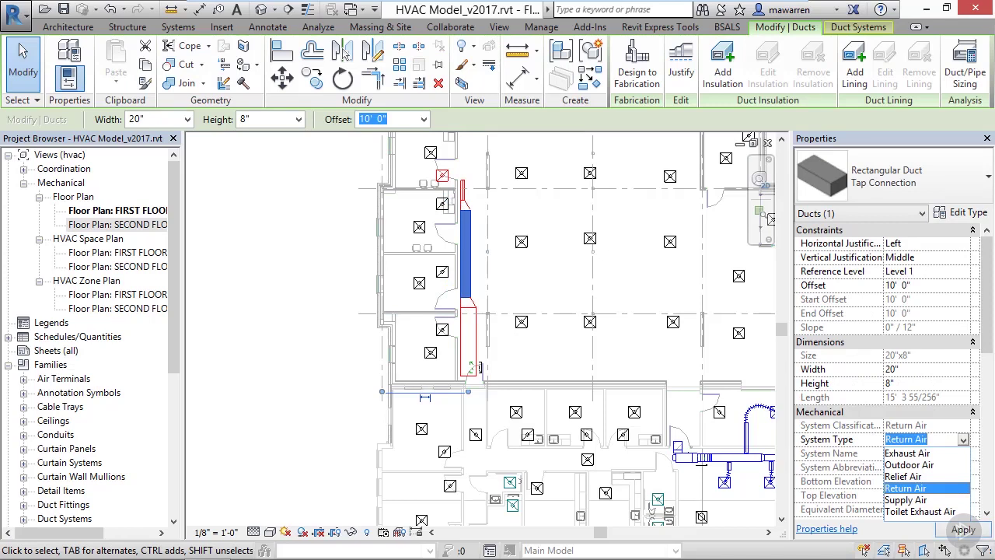
pyautogui.click(907, 453)
pyautogui.click(963, 530)
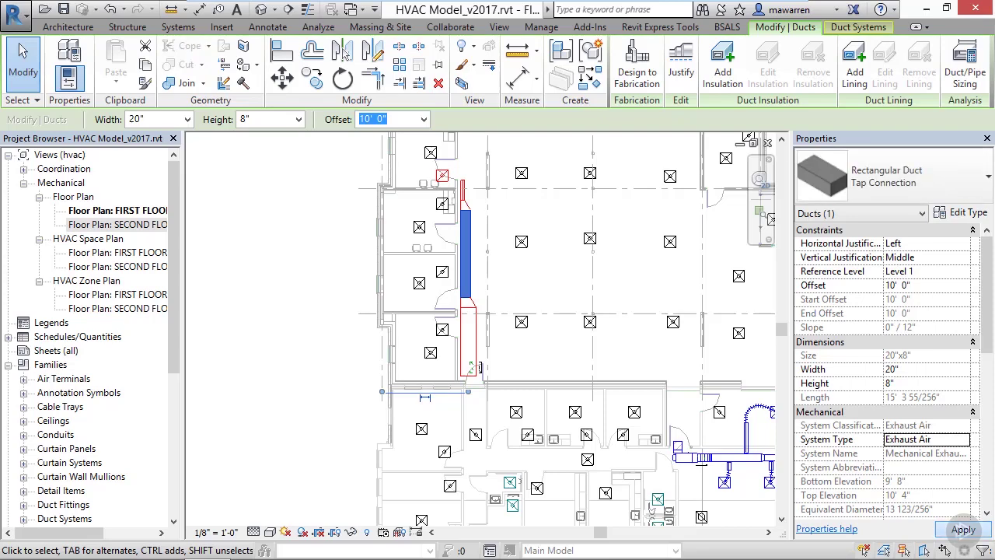
pyautogui.press('Escape')
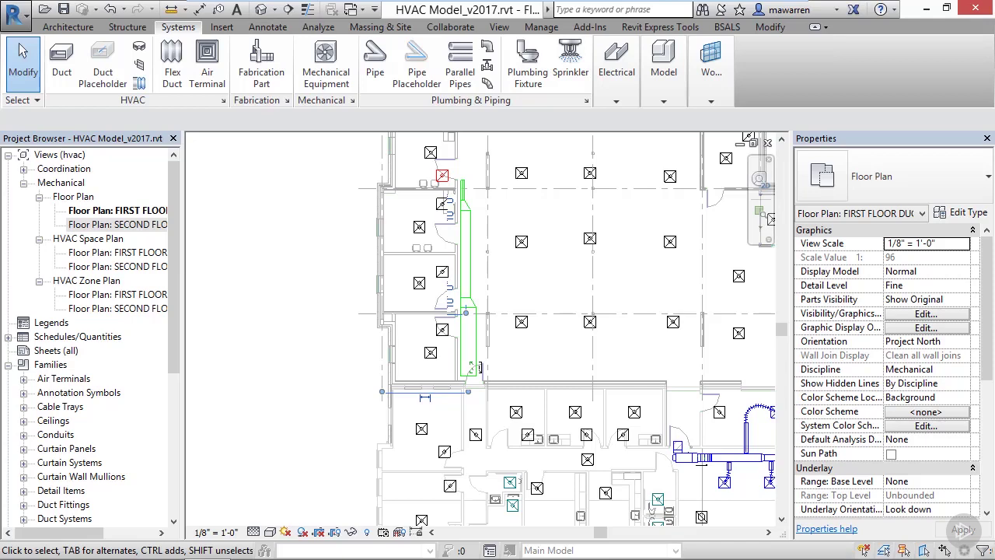
# Try to connect the return diffuser to the exhaust run's round duct end with 8" flex duct, and undo it.
pyautogui.scroll(3, 446, 168)
pyautogui.click(439, 182)
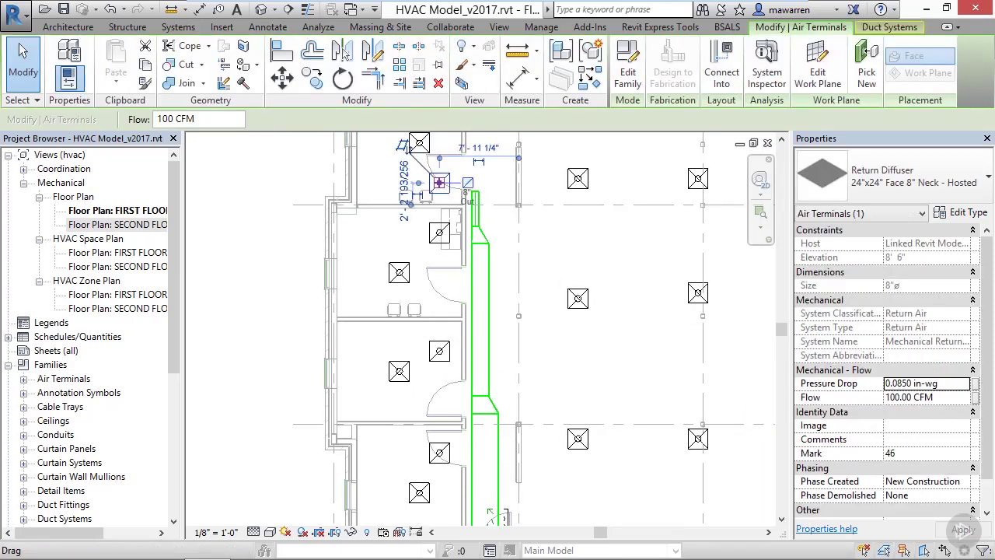
pyautogui.rightClick(439, 182)
pyautogui.click(498, 191)
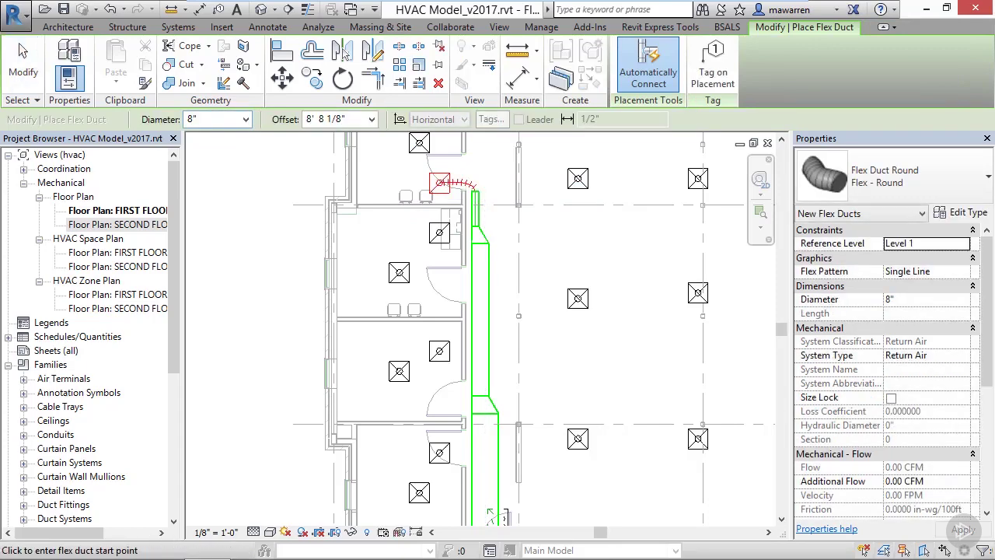
pyautogui.press('Escape')
pyautogui.press('Escape')
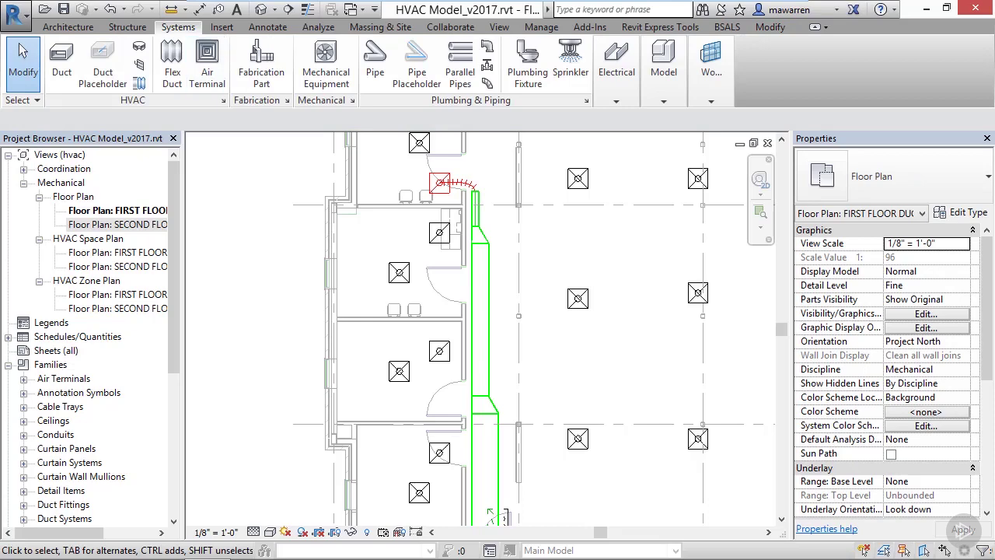
pyautogui.click(110, 8)
# Cap the open end of the 32" x 8" exhaust duct and select the rectangular endcap at its lower end.
pyautogui.scroll(-2, 560, 247)
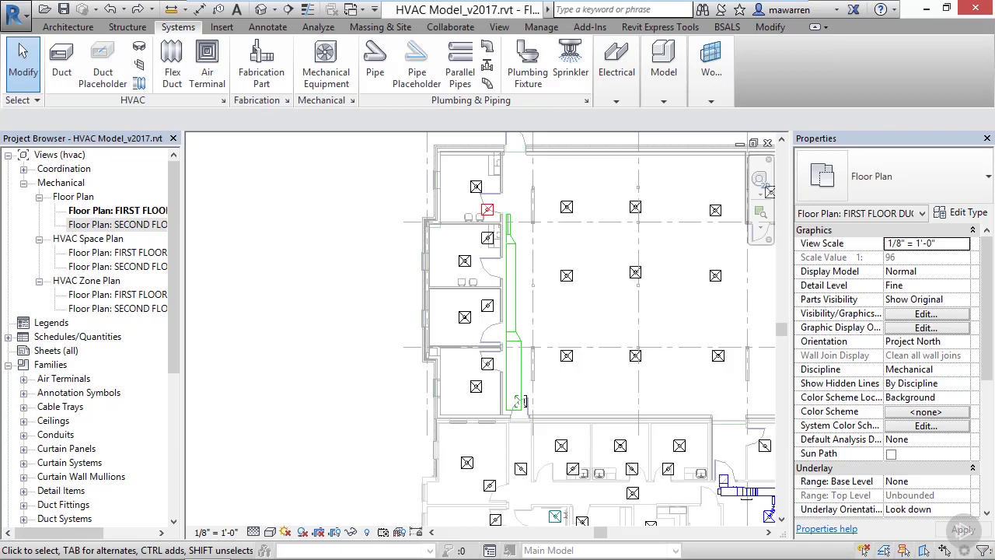
pyautogui.scroll(2, 519, 401)
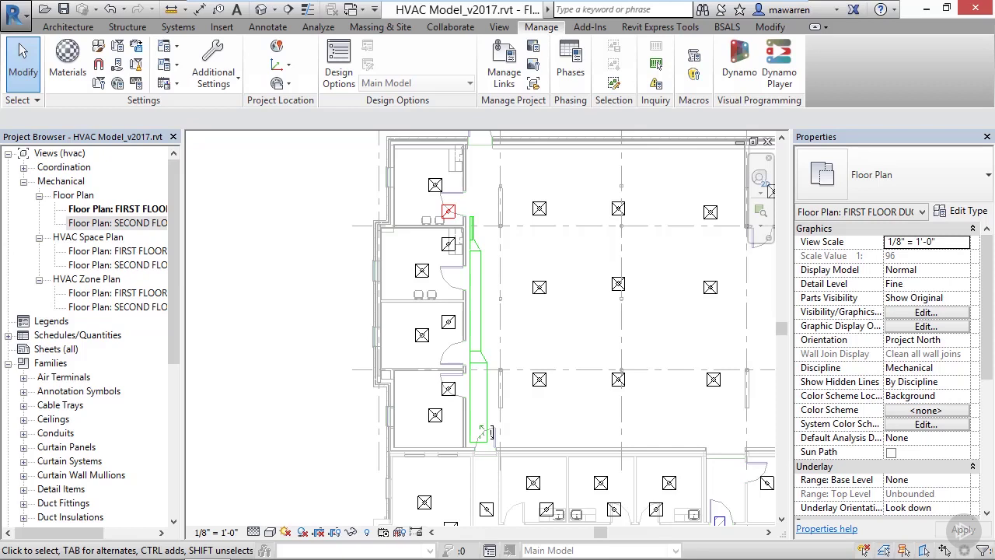
pyautogui.click(481, 430)
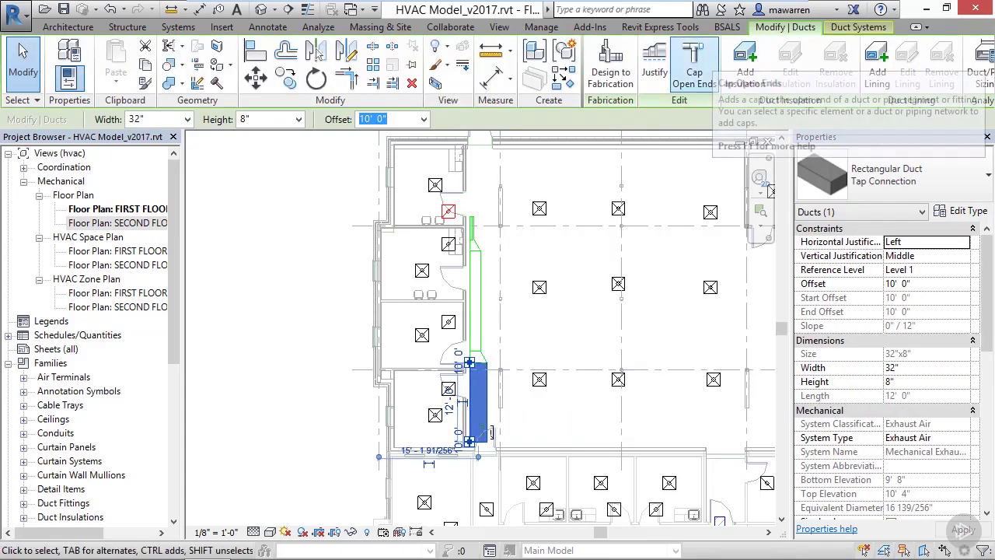
pyautogui.click(694, 66)
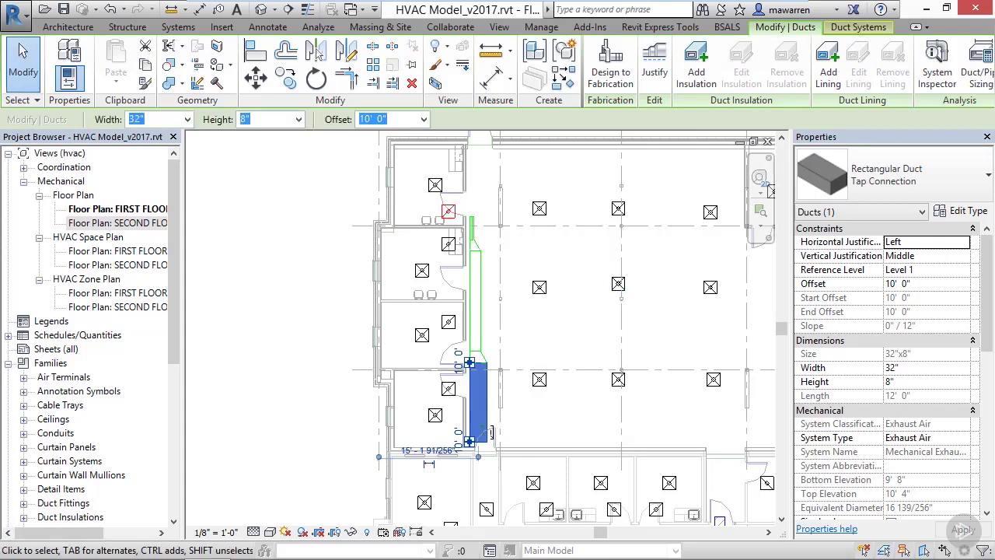
pyautogui.press('Escape')
pyautogui.scroll(5, 474, 354)
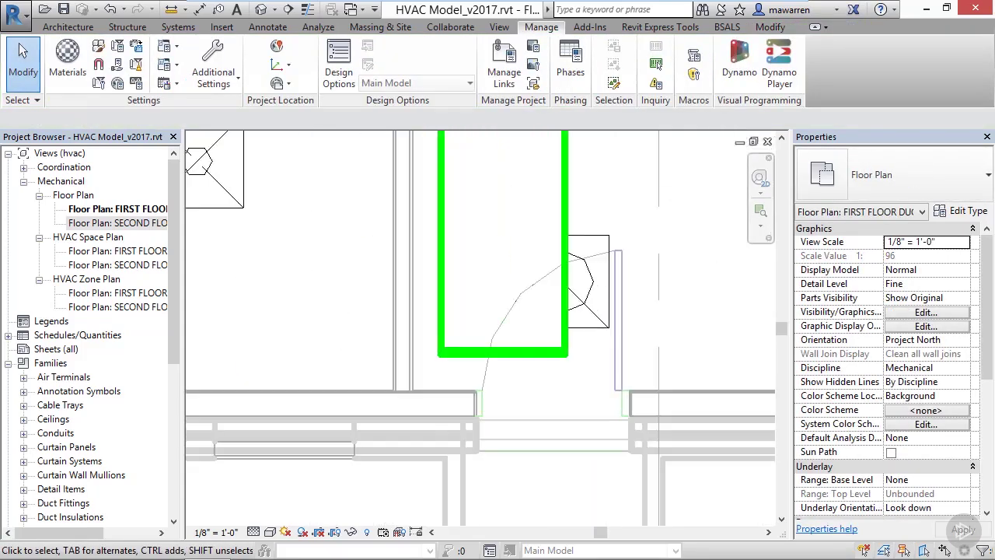
pyautogui.click(502, 351)
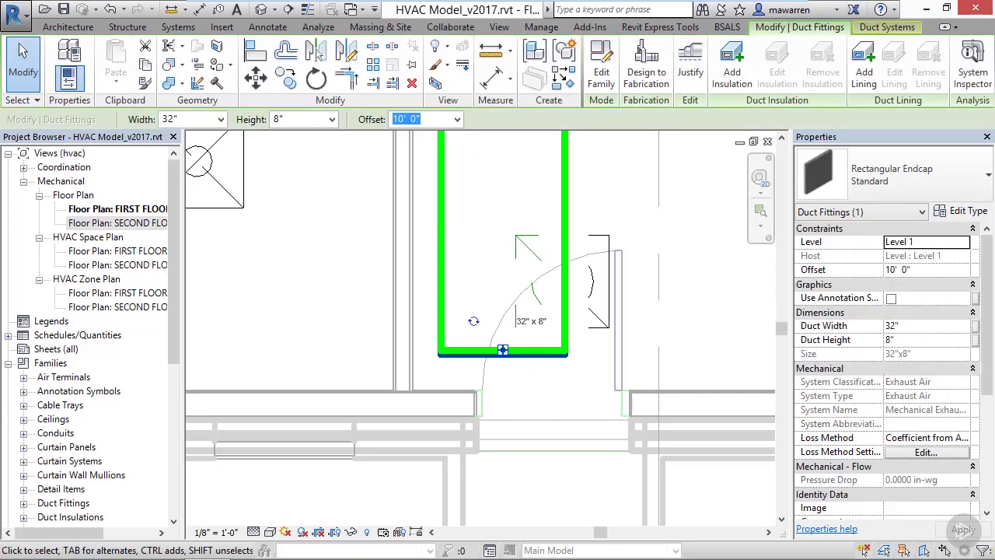